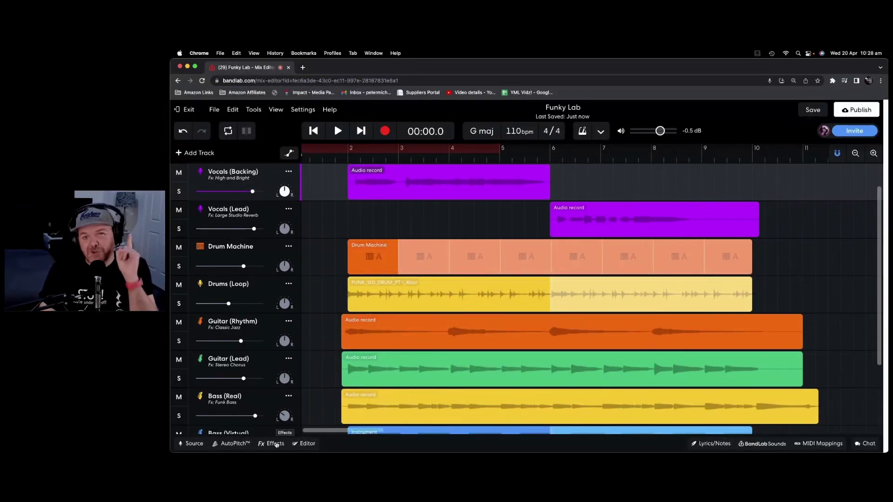
# Open the backing vocals' effects and scroll around the arrangement
pyautogui.click(276, 444)
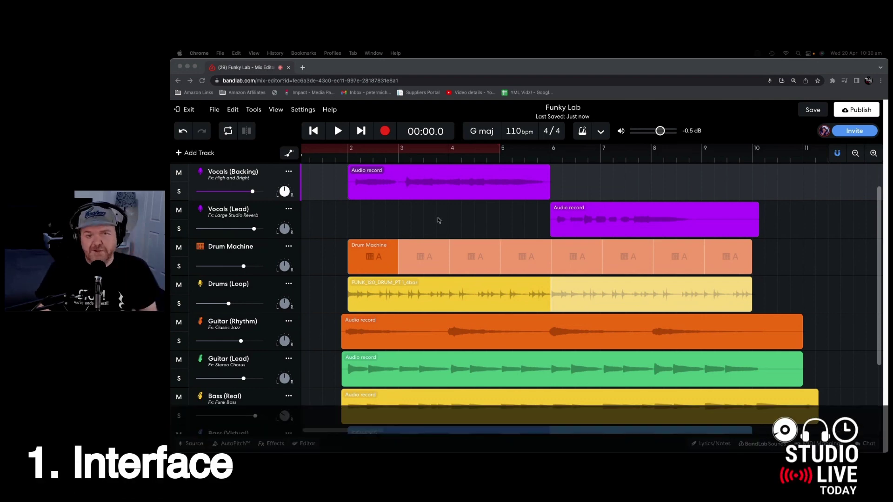
pyautogui.scroll(-4, 425, 221)
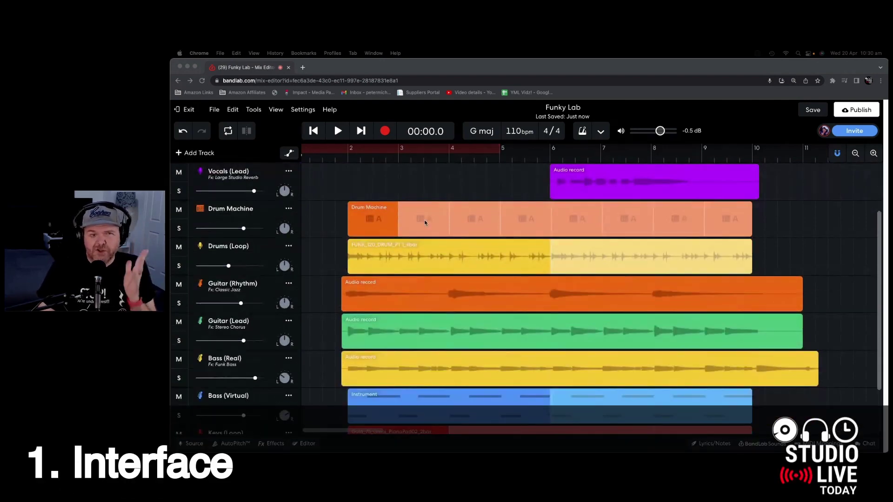
pyautogui.scroll(5, 425, 224)
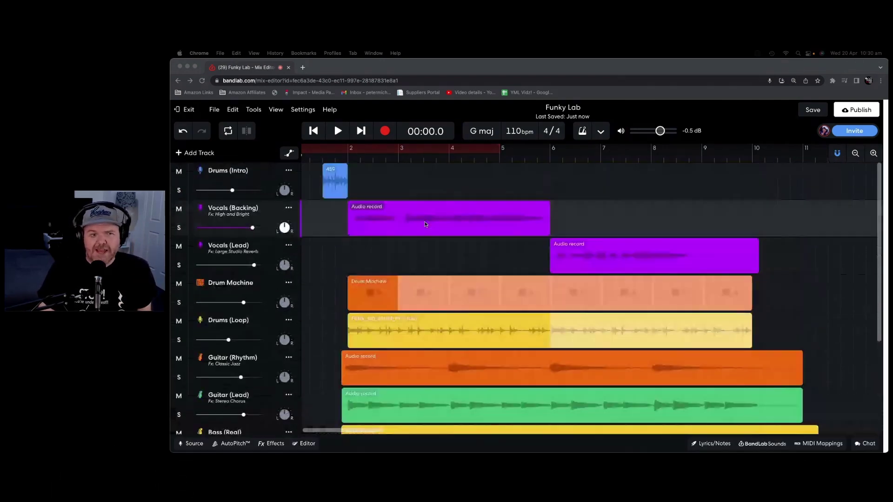
pyautogui.scroll(-4, 424, 247)
pyautogui.scroll(4, 423, 247)
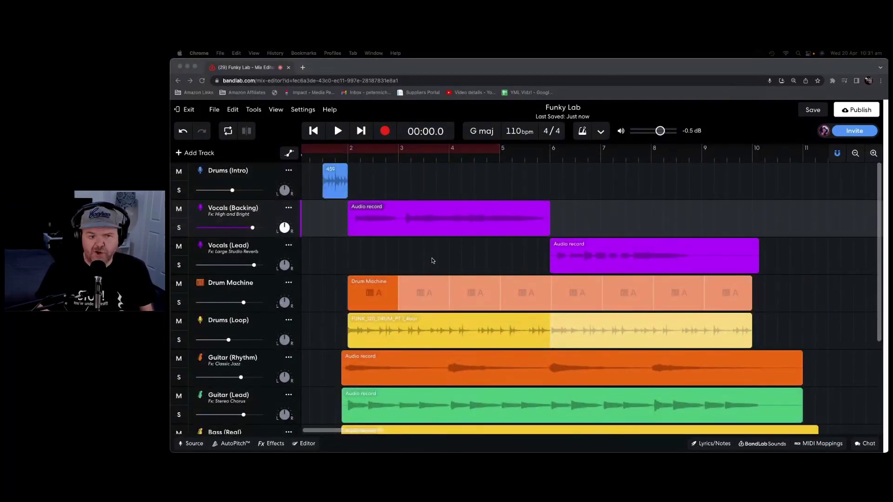
pyautogui.scroll(5, 432, 260)
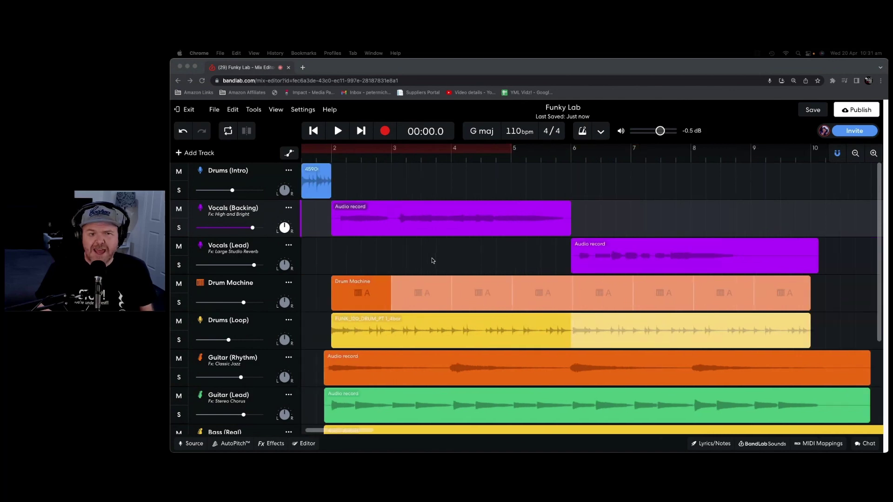
pyautogui.scroll(-5, 432, 260)
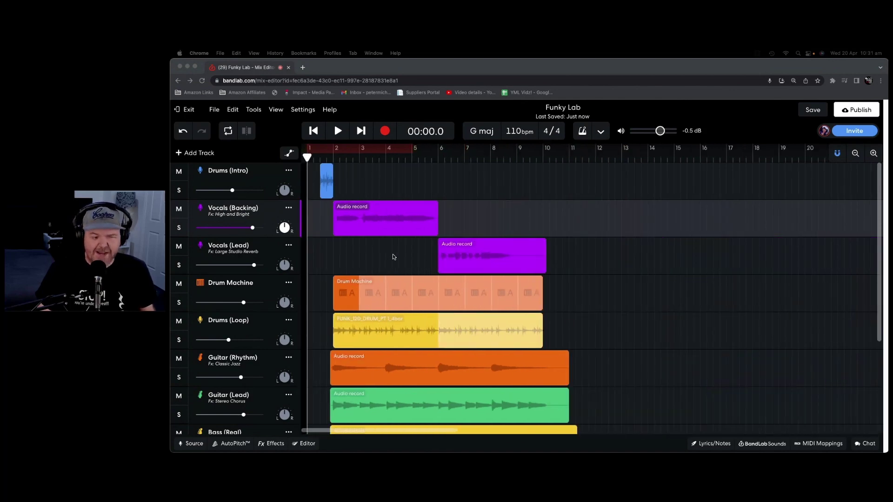
pyautogui.hscroll(3, 393, 254)
pyautogui.hscroll(-3, 392, 254)
pyautogui.hscroll(3, 393, 254)
pyautogui.hscroll(-3, 392, 254)
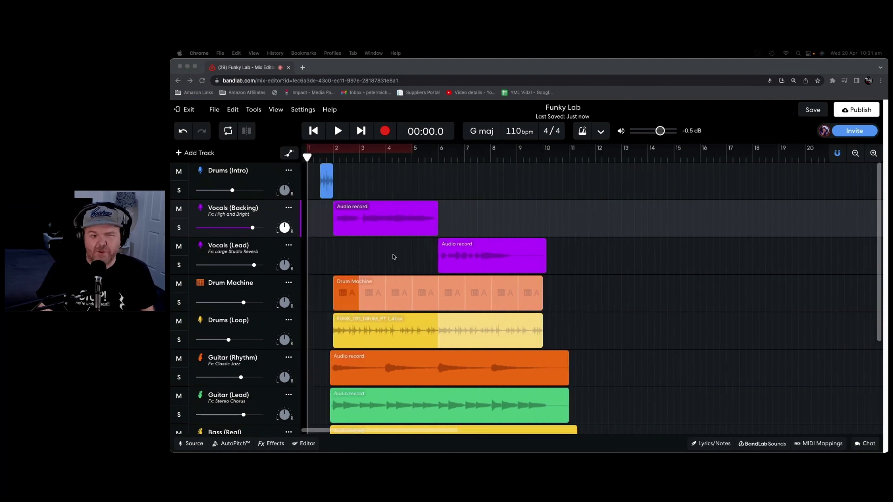
pyautogui.scroll(3, 392, 254)
# Rename the lead vocal track to 'Vocals (Lead)'
pyautogui.click(392, 182)
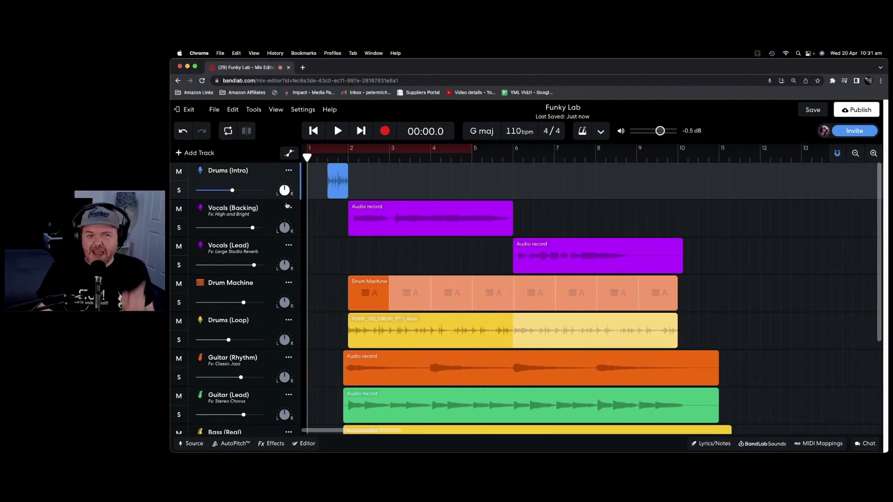
pyautogui.click(241, 246)
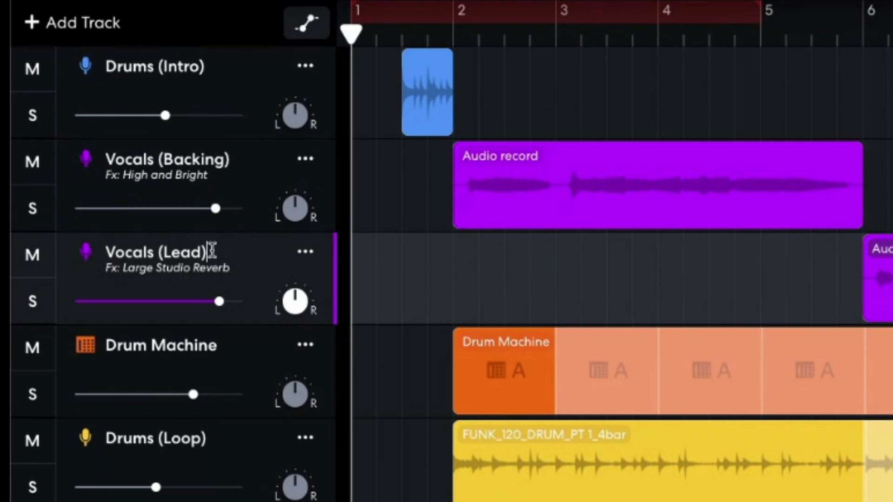
pyautogui.moveTo(211, 251); pyautogui.dragTo(86, 256)
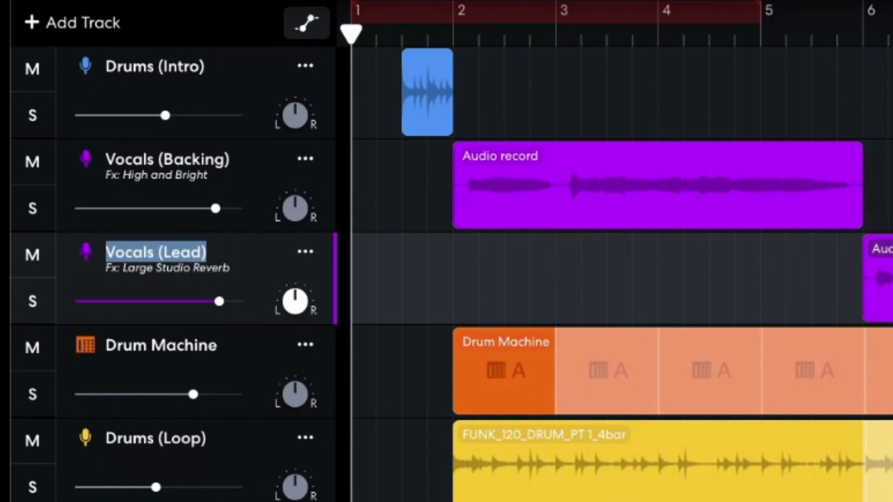
pyautogui.write('Vocals')
pyautogui.write(' (Lead)')
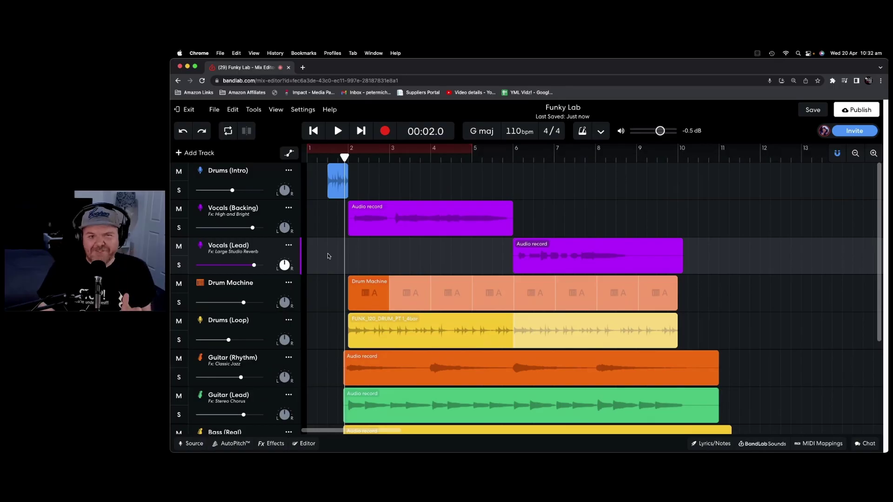
# Recolour Vocals (Lead) blue, then undo it back to purple
pyautogui.click(289, 246)
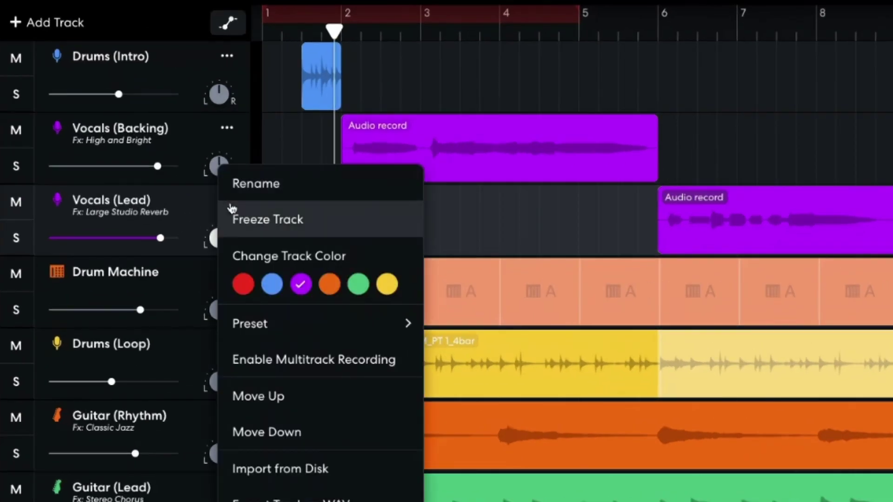
pyautogui.click(275, 286)
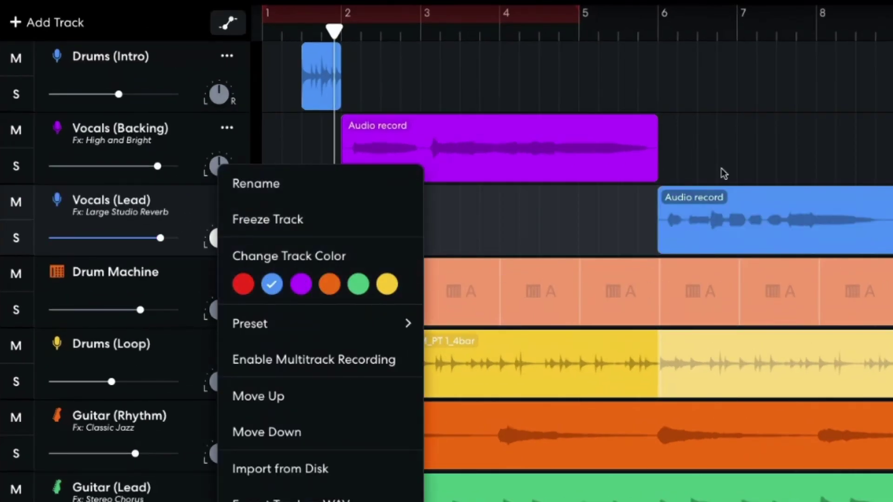
pyautogui.click(738, 143)
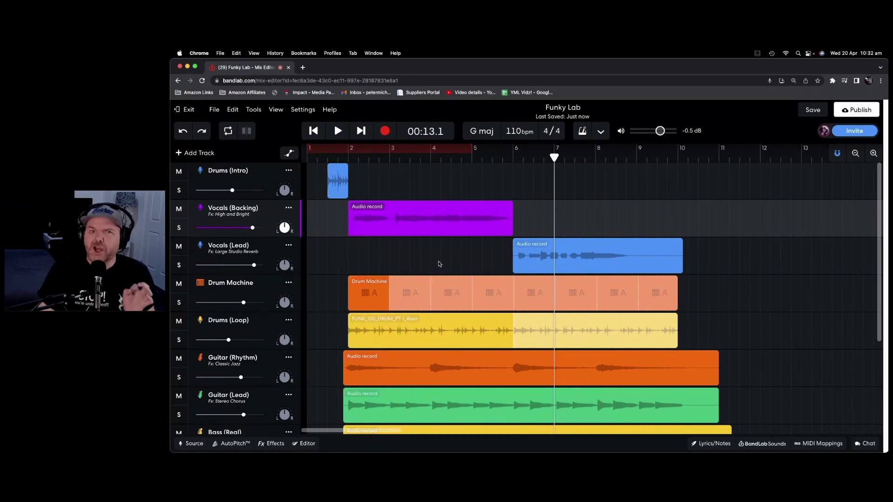
pyautogui.press('super+z')
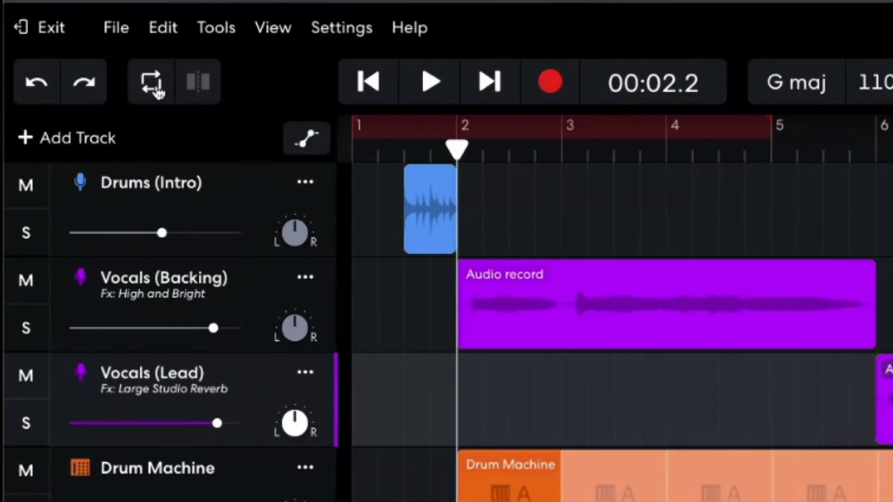
# Turn on a loop from just after bar 1 to bar 12 and play it from the start
pyautogui.click(228, 131)
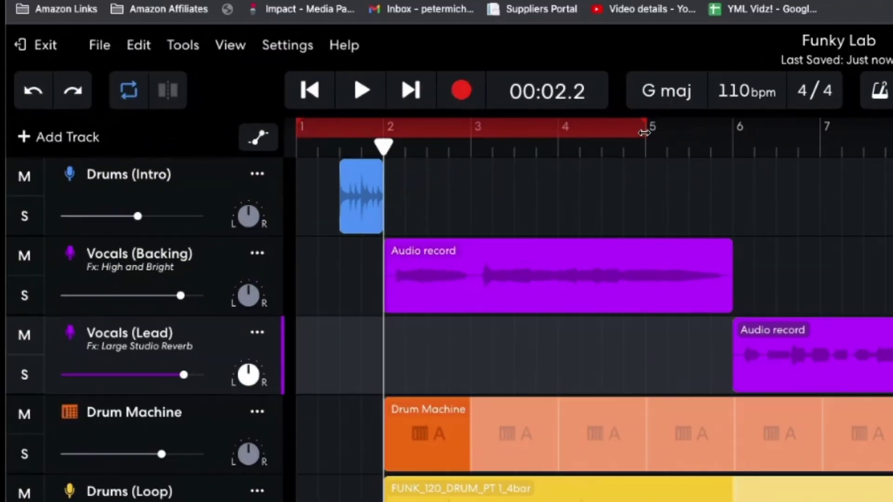
pyautogui.moveTo(768, 135); pyautogui.dragTo(892, 117)
pyautogui.moveTo(653, 125); pyautogui.dragTo(761, 126)
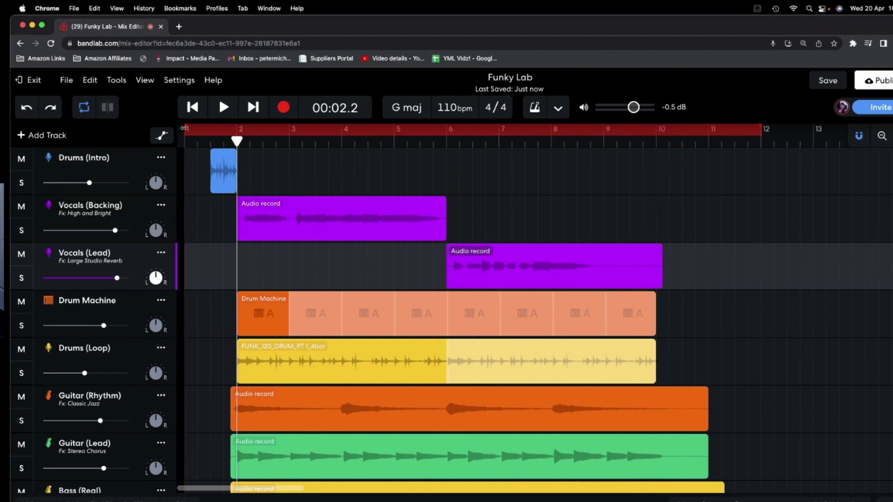
pyautogui.moveTo(182, 130); pyautogui.dragTo(210, 132)
pyautogui.click(192, 137)
pyautogui.click(186, 135)
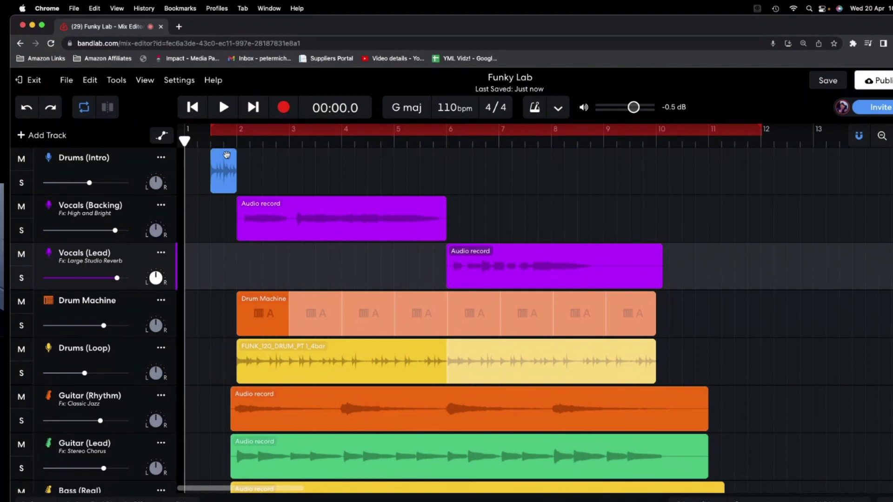
pyautogui.press('space')
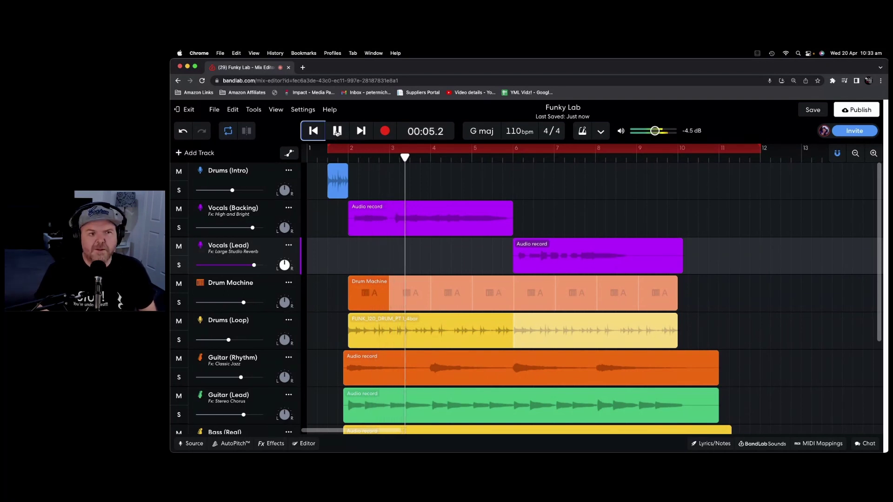
# Stop playback, save Funky Lab, and move the loop region to cover bars 2–12
pyautogui.click(337, 133)
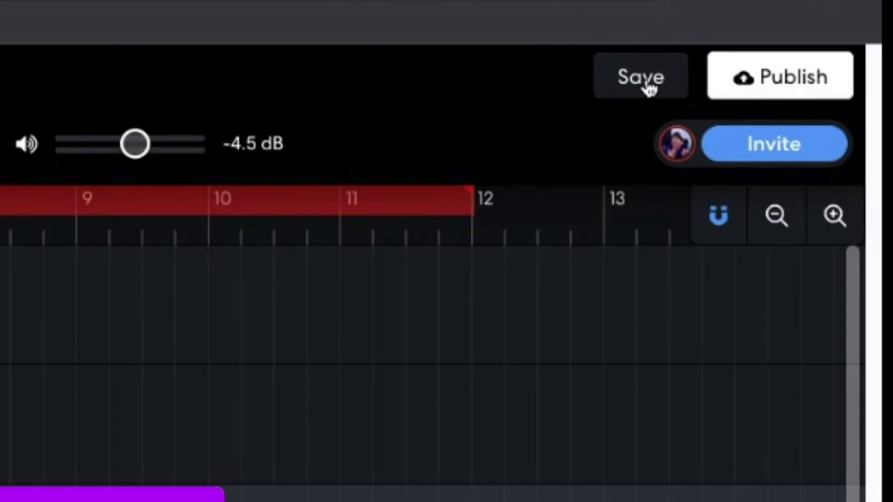
pyautogui.click(646, 80)
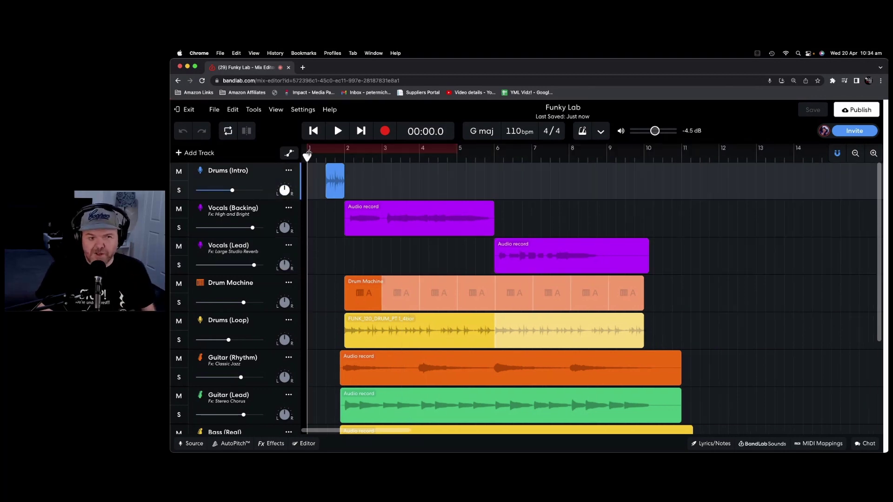
pyautogui.moveTo(307, 150); pyautogui.dragTo(326, 150)
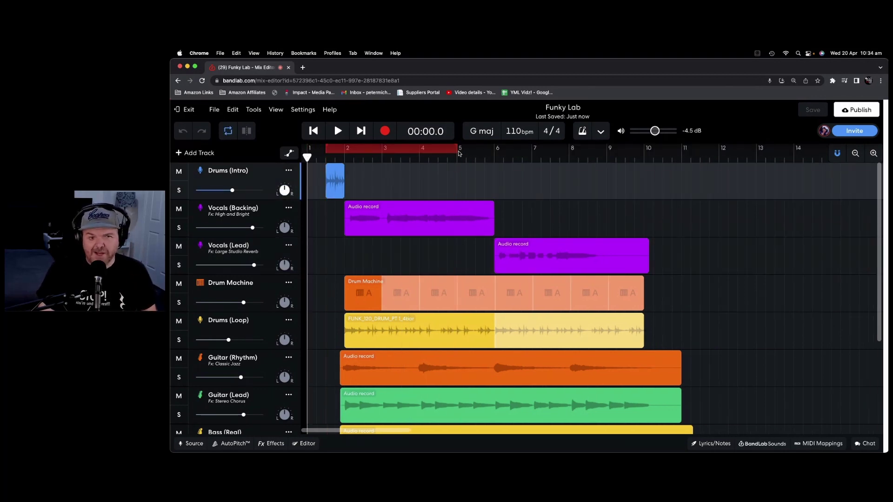
pyautogui.moveTo(458, 148); pyautogui.dragTo(720, 153)
pyautogui.moveTo(588, 148); pyautogui.dragTo(345, 148)
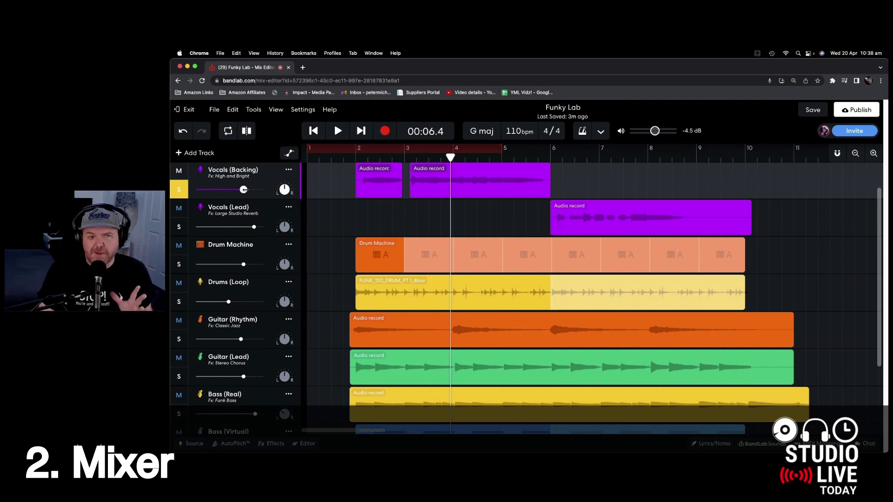
# Try Vocals (Backing) volume at -2.8 and -5.7 dB, then reset it to 0 dB
pyautogui.moveTo(244, 189); pyautogui.dragTo(236, 190)
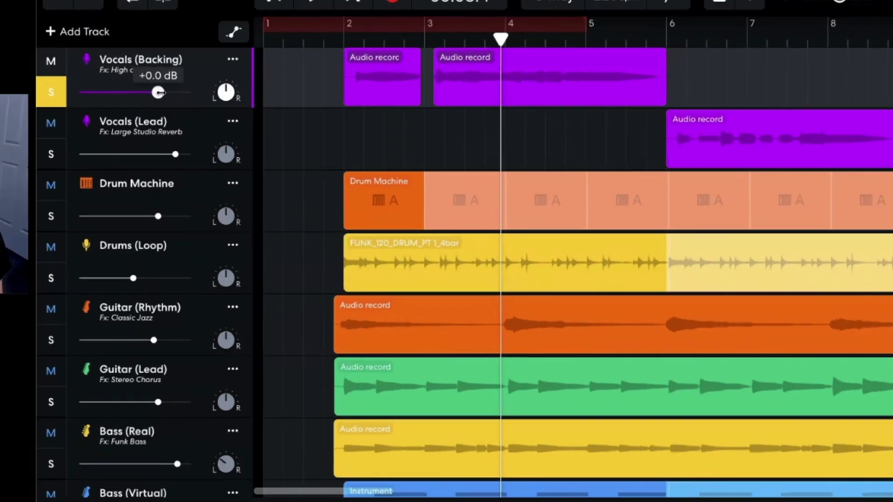
pyautogui.moveTo(129, 73)
pyautogui.mouseDown()
pyautogui.moveTo(117, 74)
pyautogui.moveTo(160, 74)
pyautogui.moveTo(141, 73)
pyautogui.mouseUp()
pyautogui.click(142, 73)
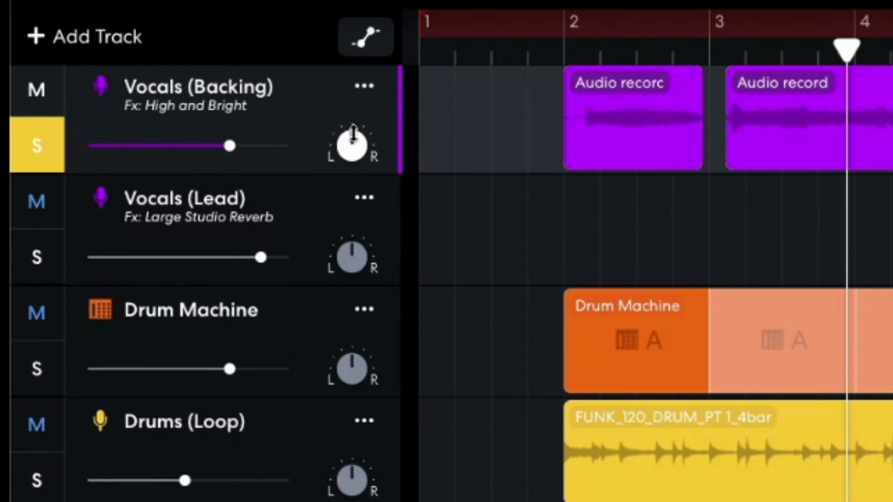
# Swing the backing vocals' pan left and fully right, then reset it to centre
pyautogui.moveTo(352, 135); pyautogui.dragTo(351, 404)
pyautogui.moveTo(350, 146); pyautogui.dragTo(343, 75)
pyautogui.moveTo(352, 146); pyautogui.dragTo(357, 7)
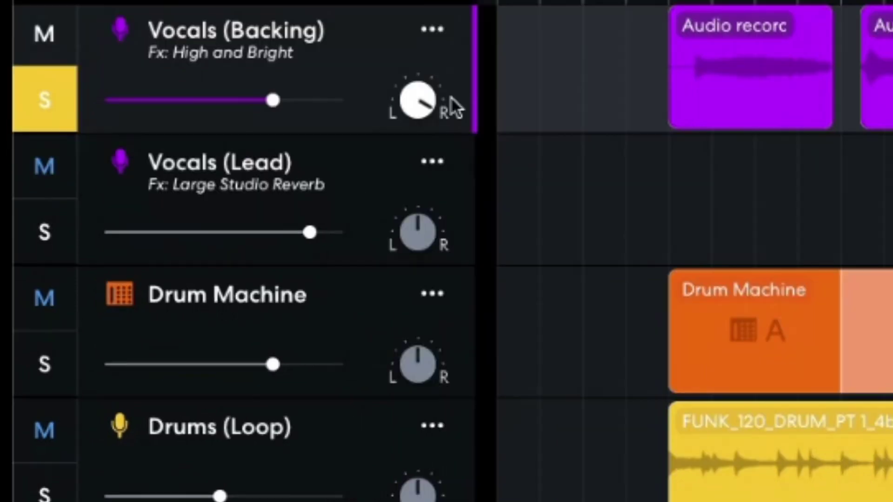
pyautogui.doubleClick(352, 146)
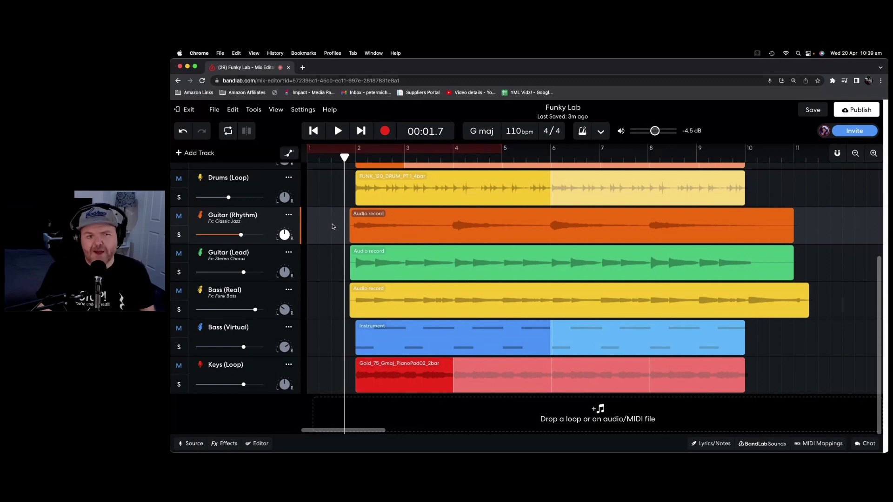
# Mute Guitar (Rhythm), Guitar (Lead) and Bass (Real), then unmute all three
pyautogui.click(180, 217)
pyautogui.click(179, 254)
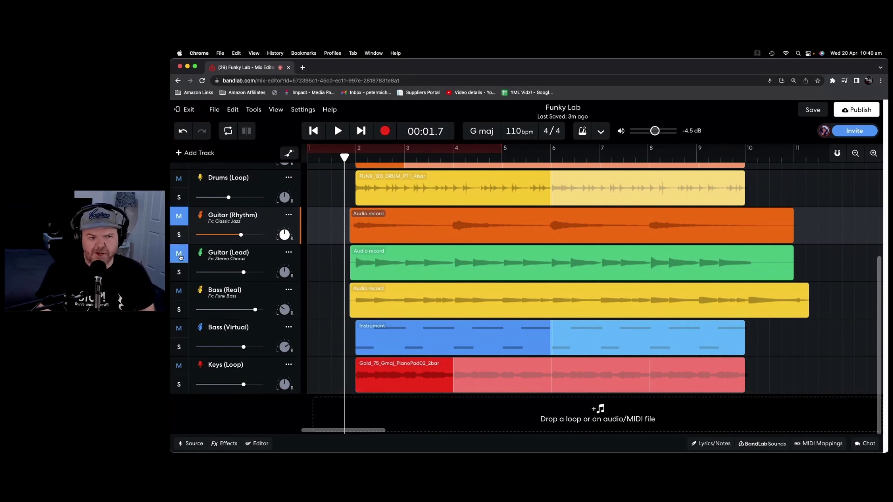
pyautogui.click(181, 292)
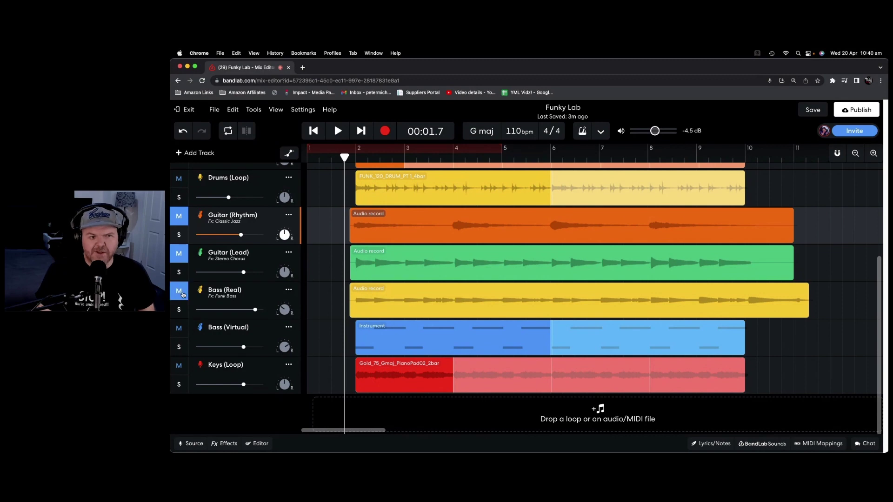
pyautogui.click(180, 293)
pyautogui.click(182, 255)
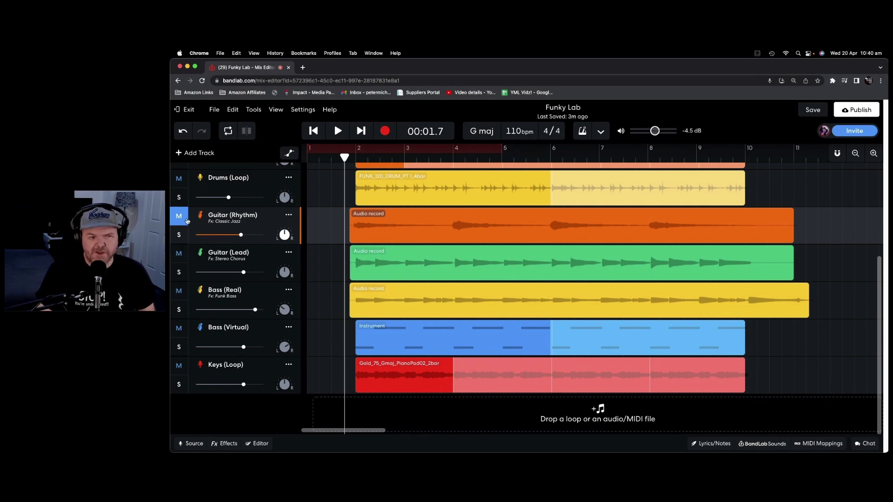
pyautogui.click(186, 219)
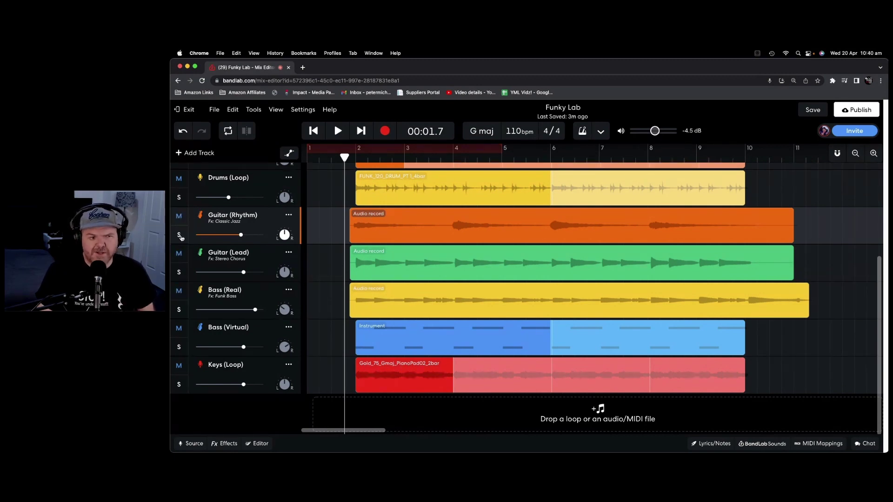
# Solo both guitar tracks and play them back briefly
pyautogui.click(180, 236)
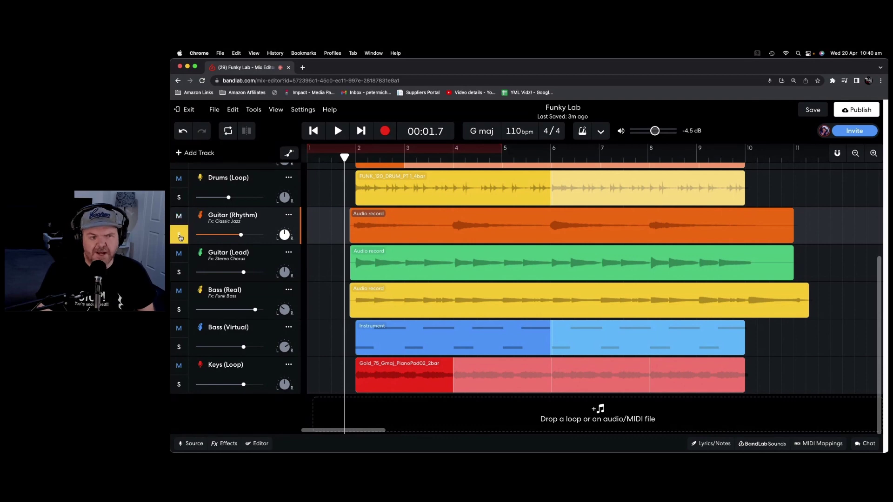
pyautogui.click(183, 274)
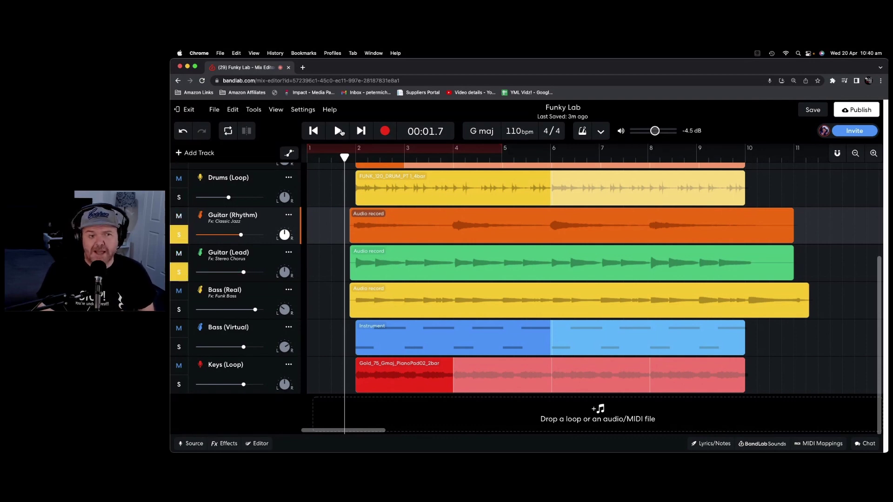
pyautogui.click(339, 132)
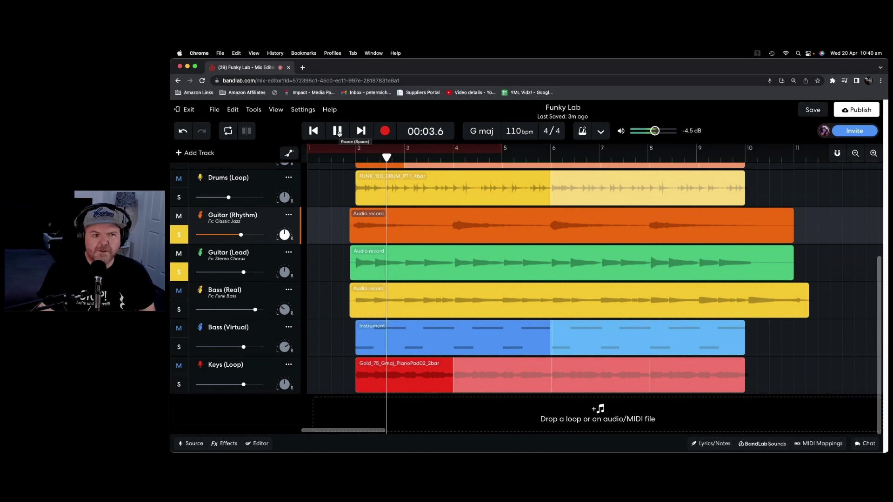
pyautogui.click(338, 134)
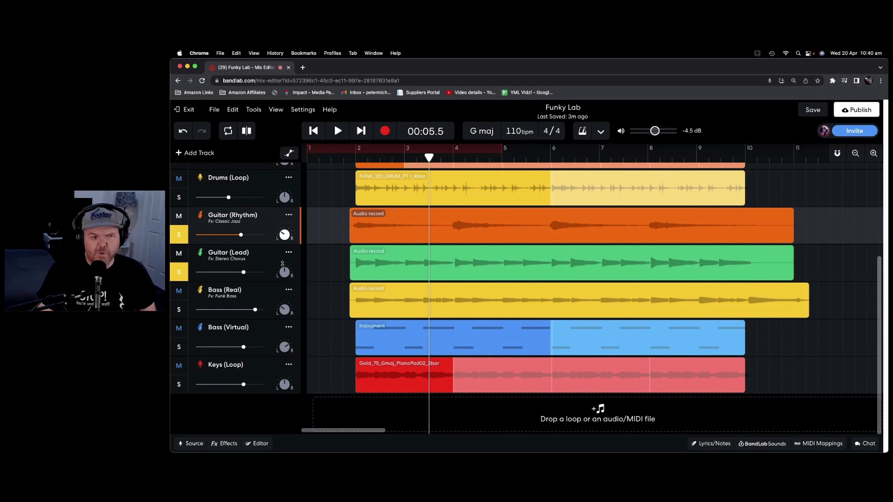
# Pan Guitar (Lead) hard right and play from just before bar 2
pyautogui.moveTo(283, 231)
pyautogui.moveTo(284, 272); pyautogui.dragTo(281, 257)
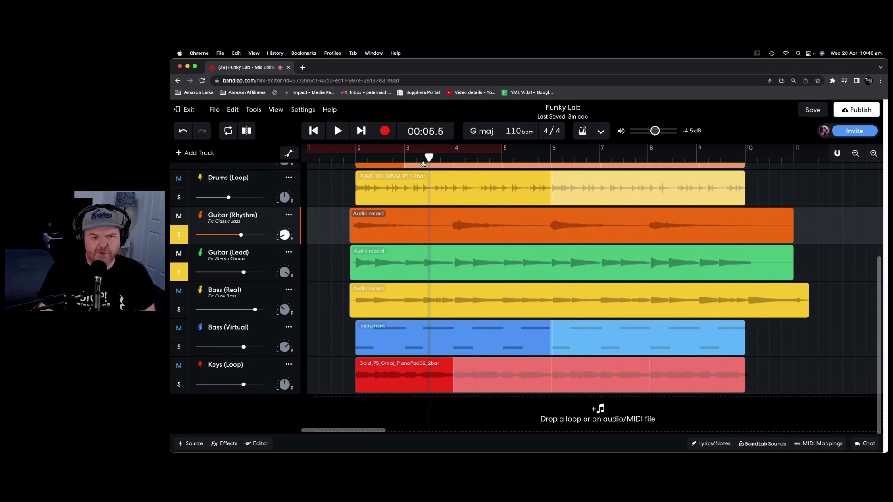
pyautogui.moveTo(425, 162); pyautogui.dragTo(346, 162)
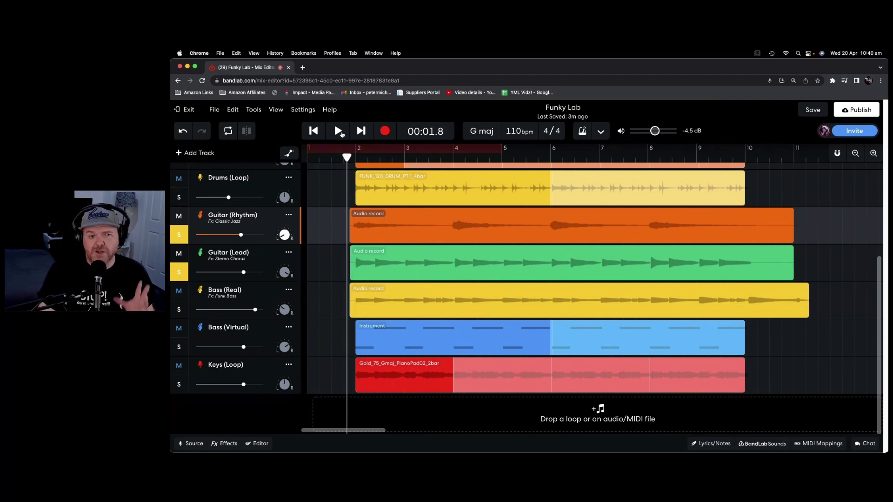
pyautogui.click(338, 131)
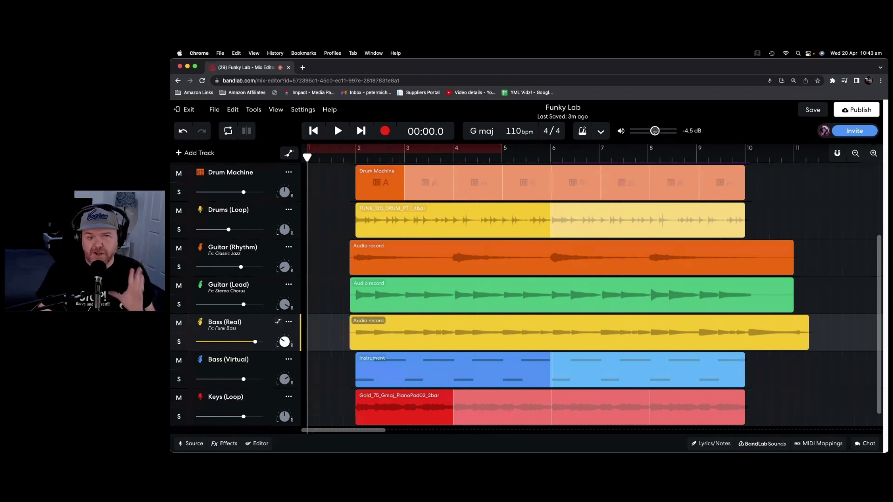
# Adjust the master volume while test-playing, finally setting it to -6.2 dB
pyautogui.moveTo(655, 131); pyautogui.dragTo(660, 131)
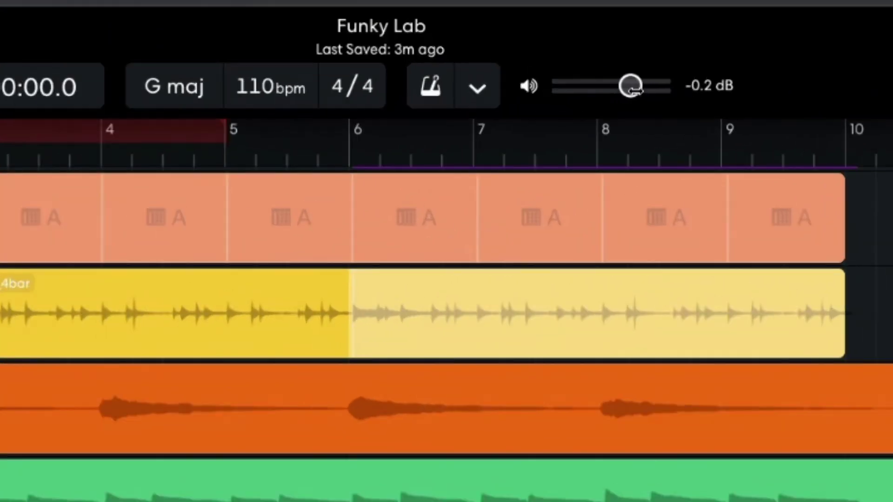
pyautogui.moveTo(633, 90); pyautogui.dragTo(617, 86)
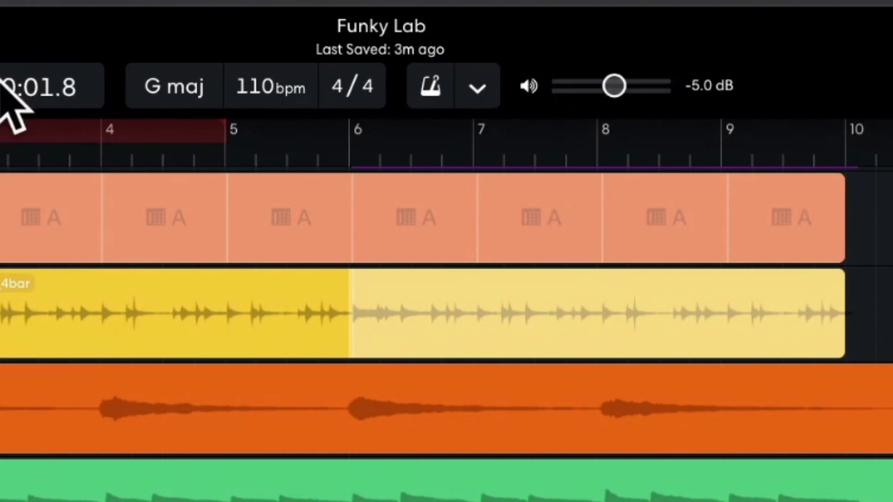
pyautogui.press('space')
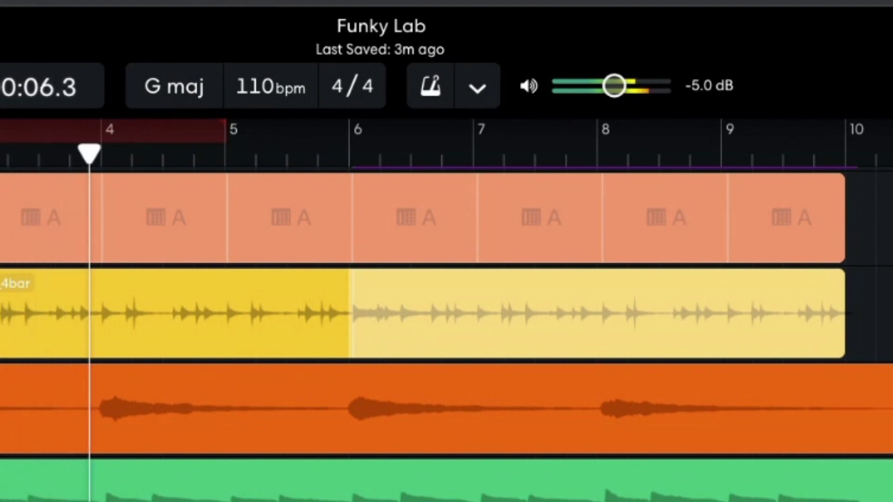
pyautogui.press('space')
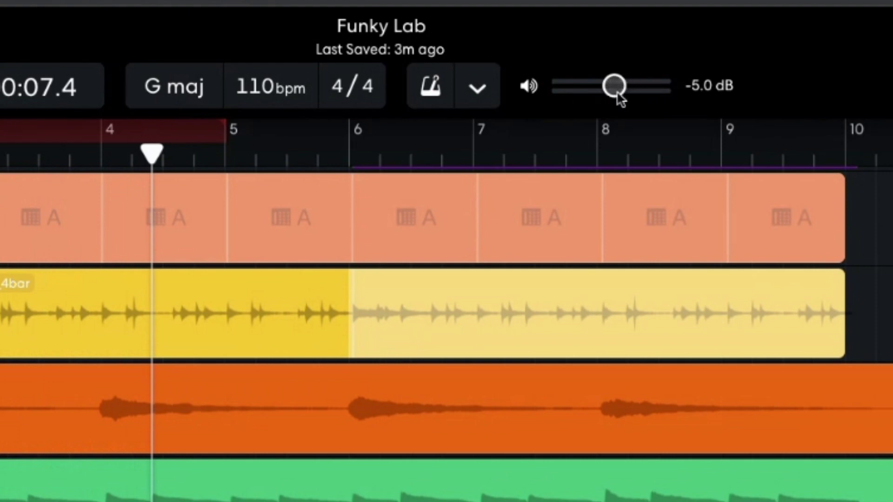
pyautogui.moveTo(614, 86)
pyautogui.mouseDown()
pyautogui.moveTo(637, 86)
pyautogui.moveTo(611, 86)
pyautogui.mouseUp()
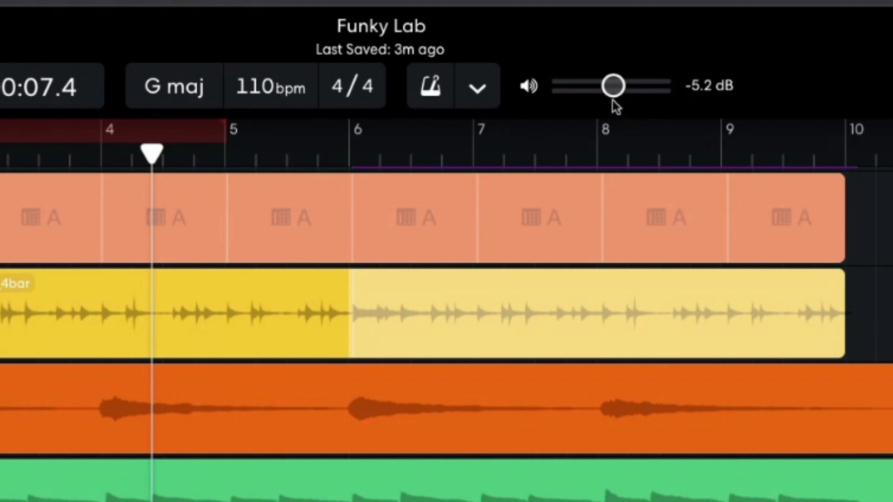
pyautogui.moveTo(613, 86); pyautogui.dragTo(610, 87)
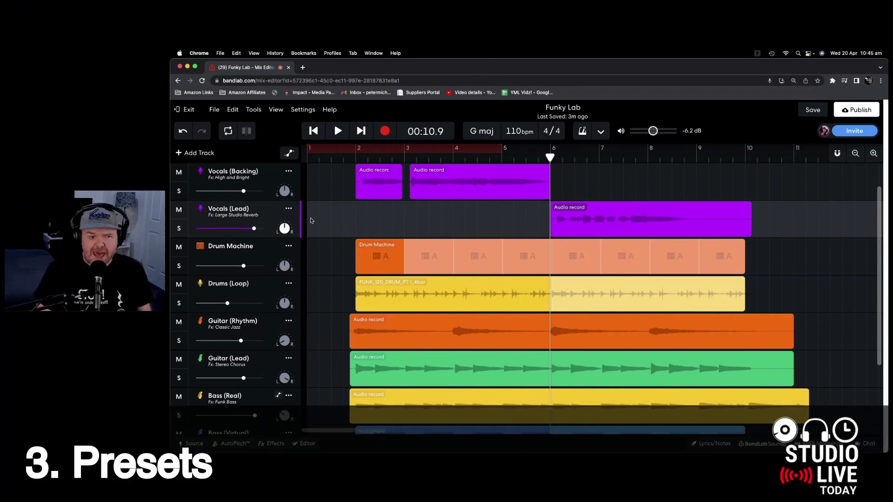
pyautogui.click(288, 210)
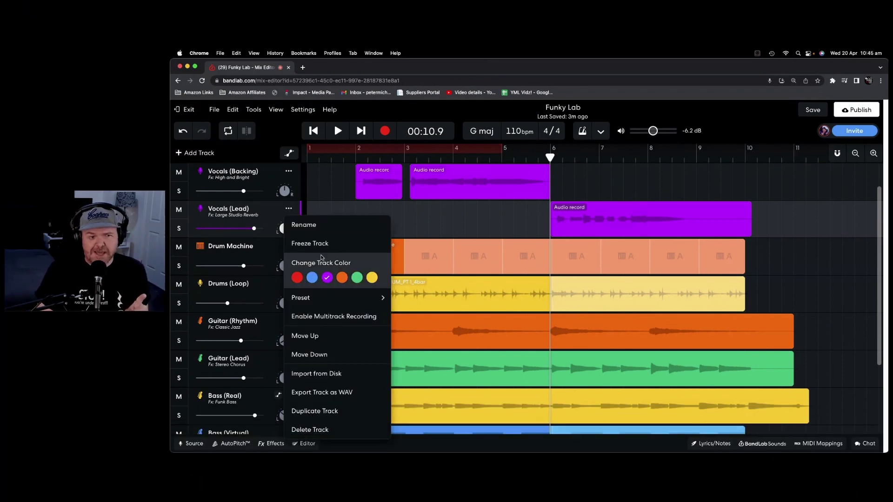
pyautogui.moveTo(349, 303)
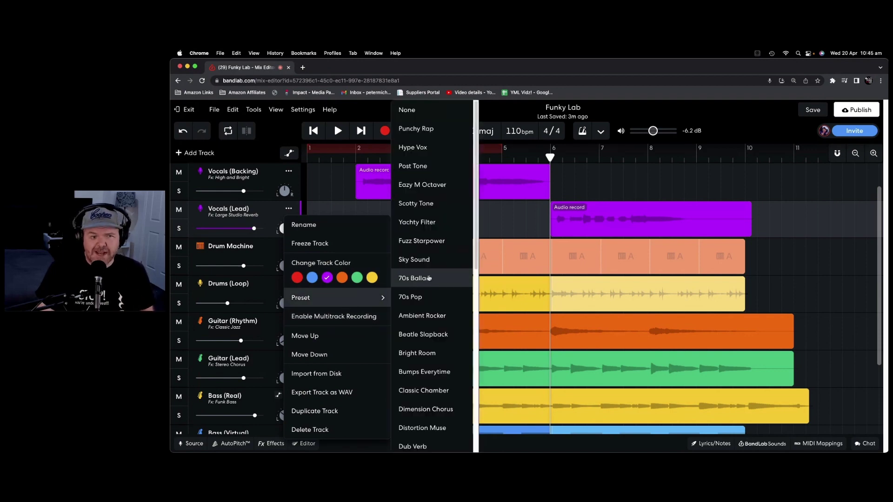
pyautogui.scroll(-10, 429, 271)
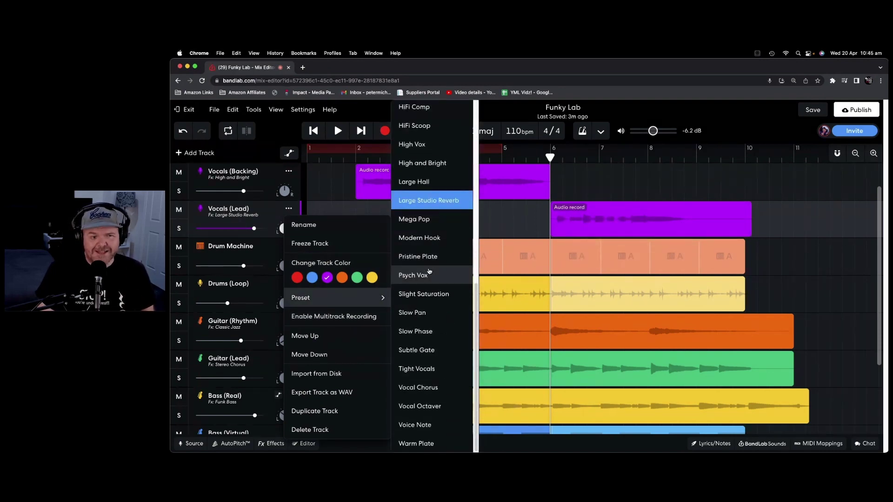
pyautogui.click(428, 200)
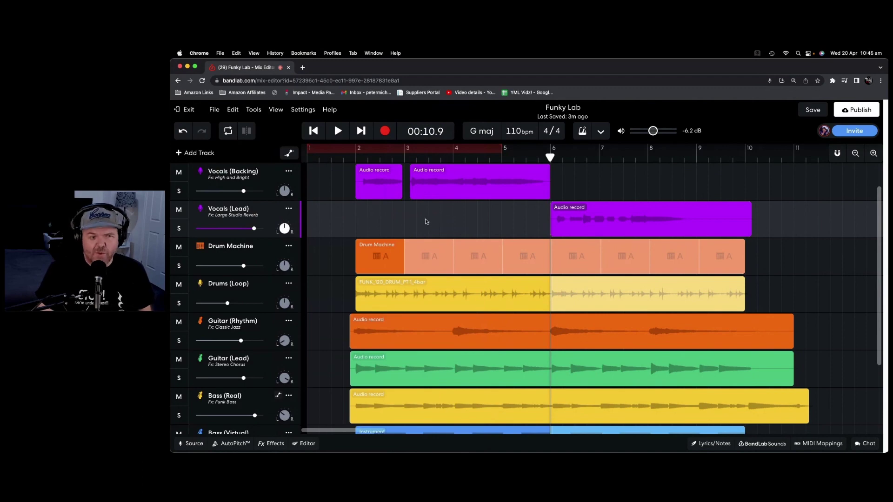
# Apply the High and Bright effects preset to Vocals (Lead)
pyautogui.click(275, 444)
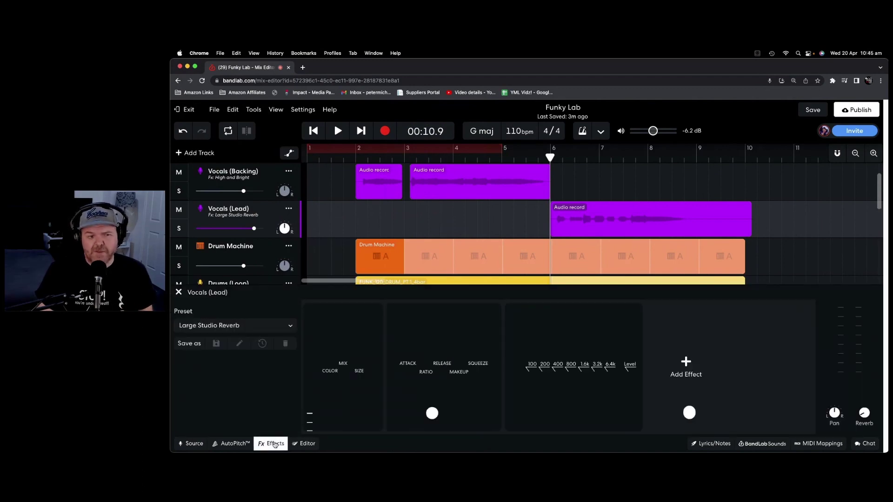
pyautogui.click(287, 324)
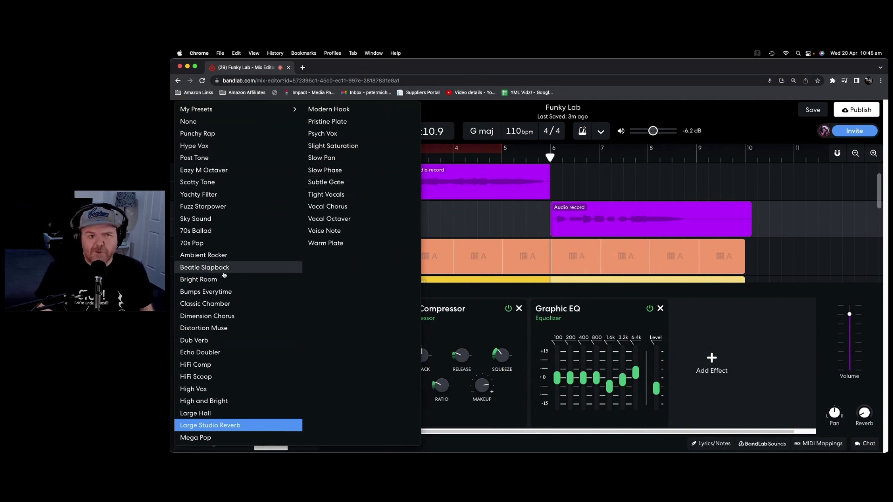
pyautogui.click(220, 403)
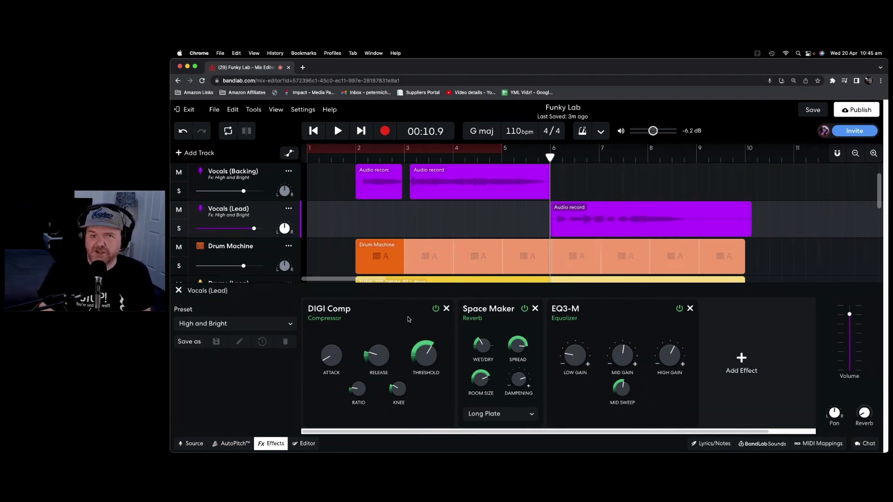
# Solo Vocals (Lead) and briefly listen to its new effects
pyautogui.click(179, 229)
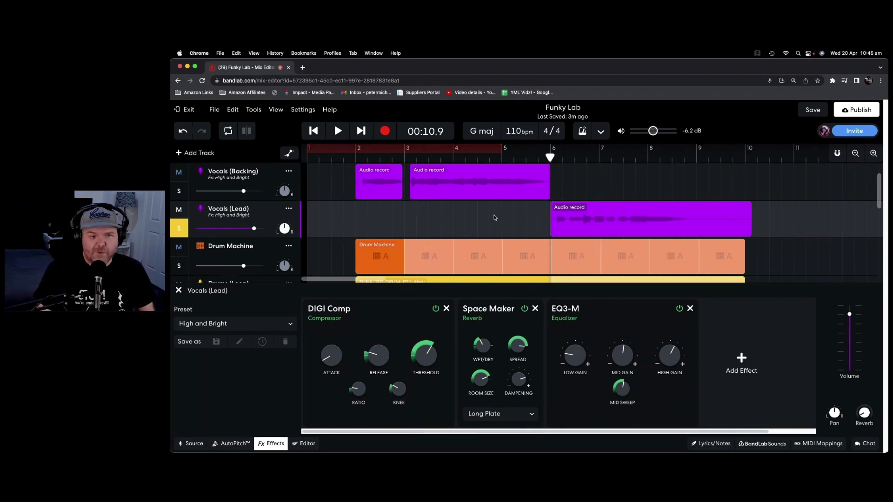
pyautogui.click(338, 131)
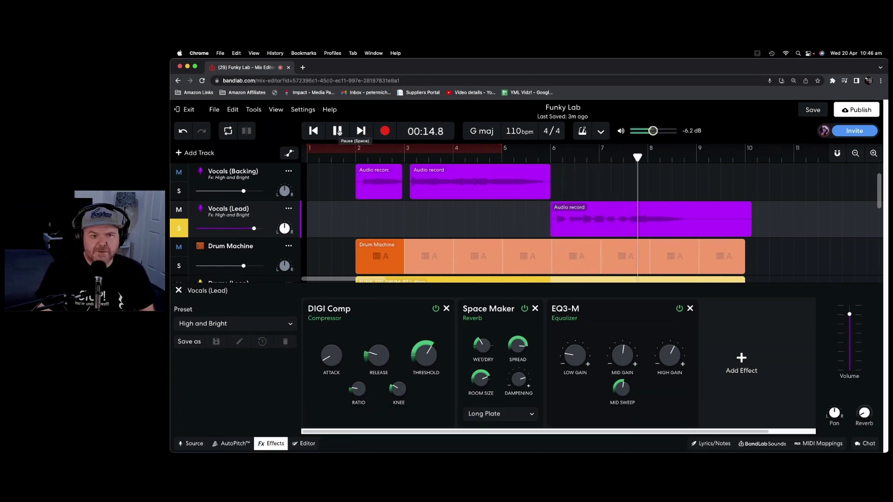
pyautogui.click(338, 132)
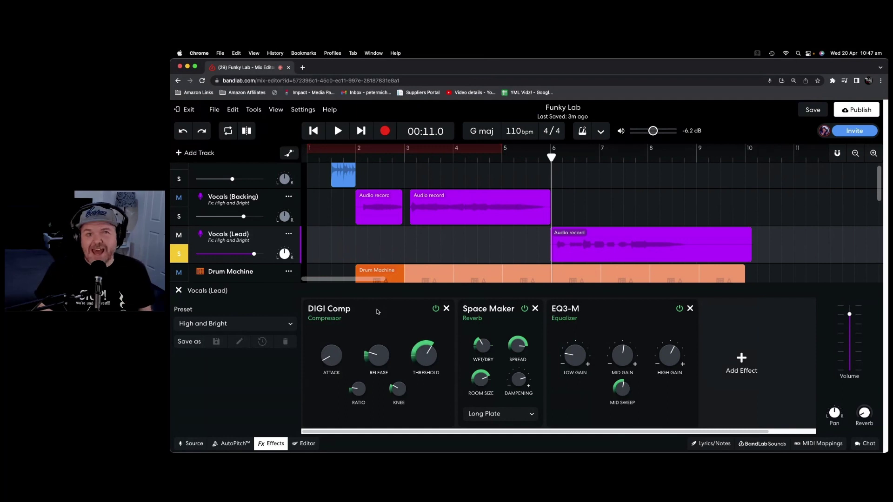
# Set compressor threshold -26.5 dB, ratio 4.4:1 and reverb wet/dry 28%
pyautogui.moveTo(426, 357); pyautogui.dragTo(425, 361)
pyautogui.moveTo(358, 392)
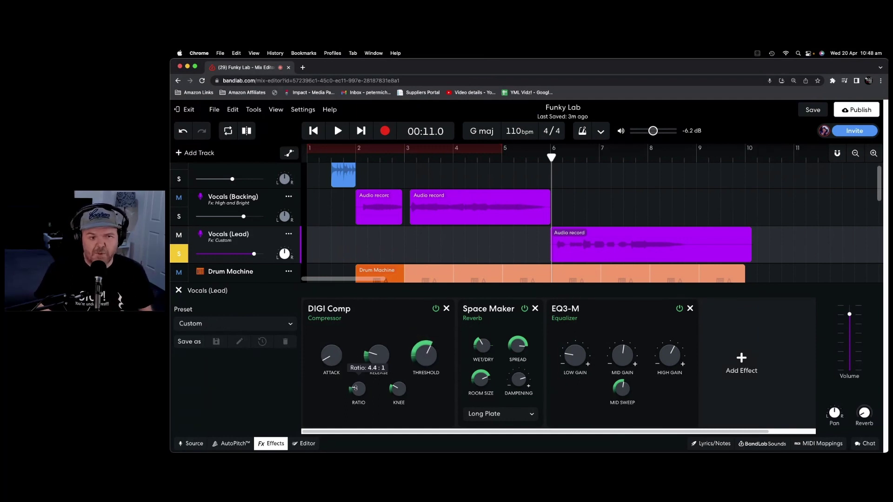
pyautogui.moveTo(354, 380); pyautogui.dragTo(354, 379)
pyautogui.moveTo(481, 343)
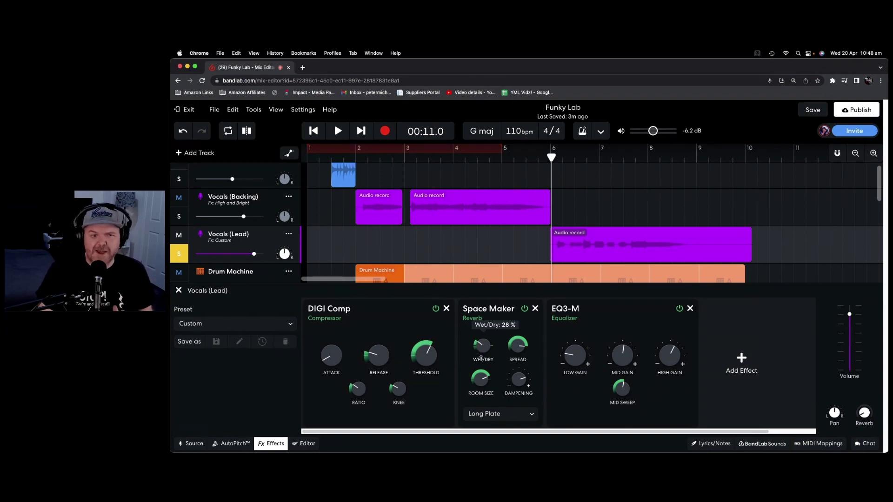
pyautogui.moveTo(482, 359); pyautogui.dragTo(482, 365)
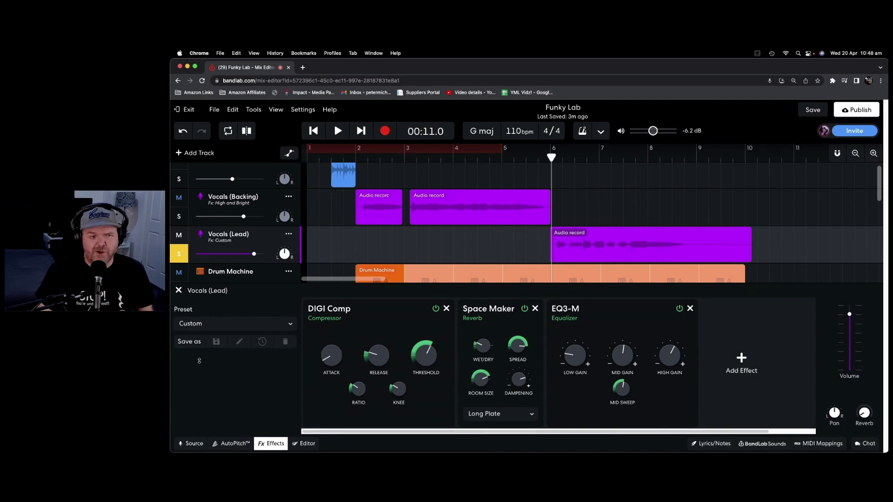
# Save the lead vocal's current effect settings as a new named reverb preset
pyautogui.click(189, 343)
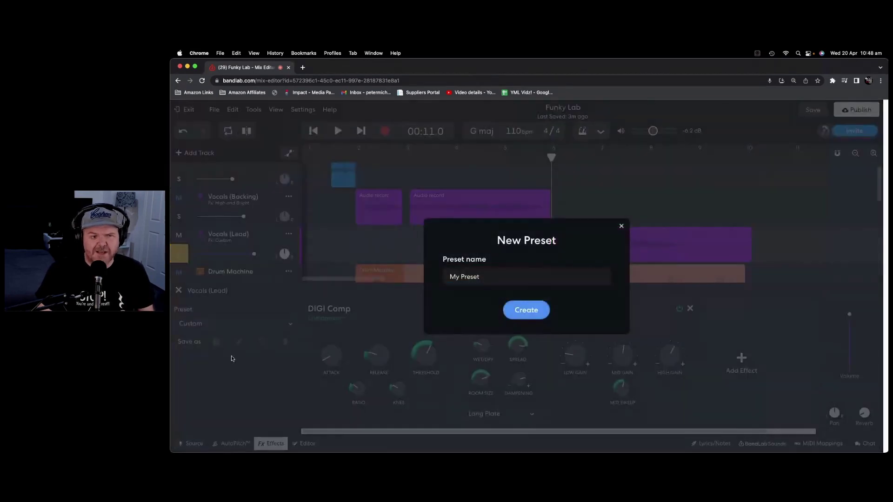
pyautogui.moveTo(499, 276); pyautogui.dragTo(404, 271)
pyautogui.write('Pete Johns Reverb')
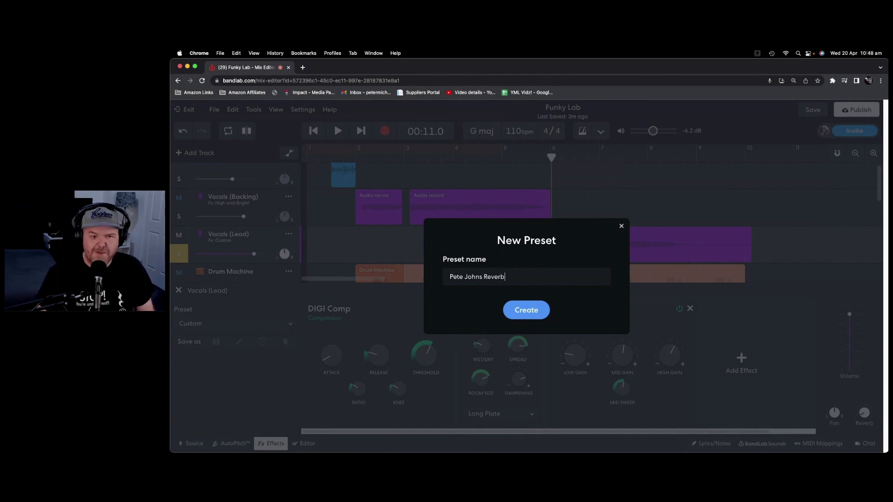
pyautogui.press('Return')
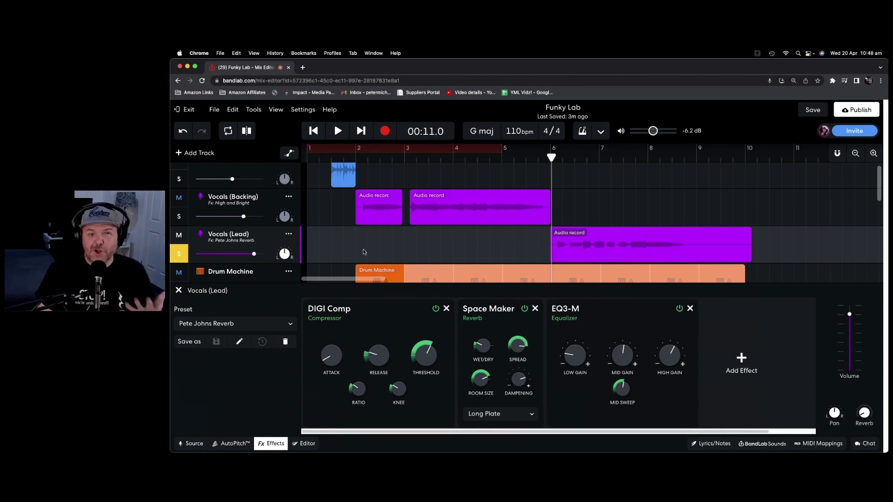
pyautogui.click(290, 325)
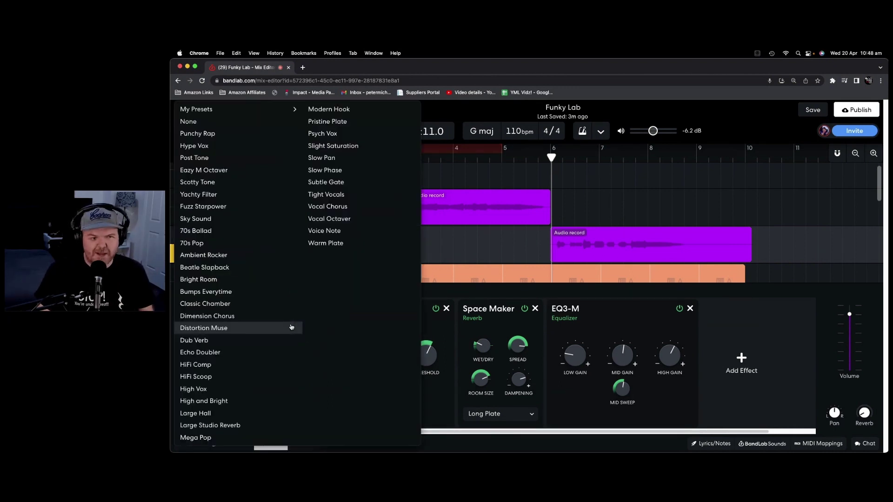
pyautogui.moveTo(262, 113)
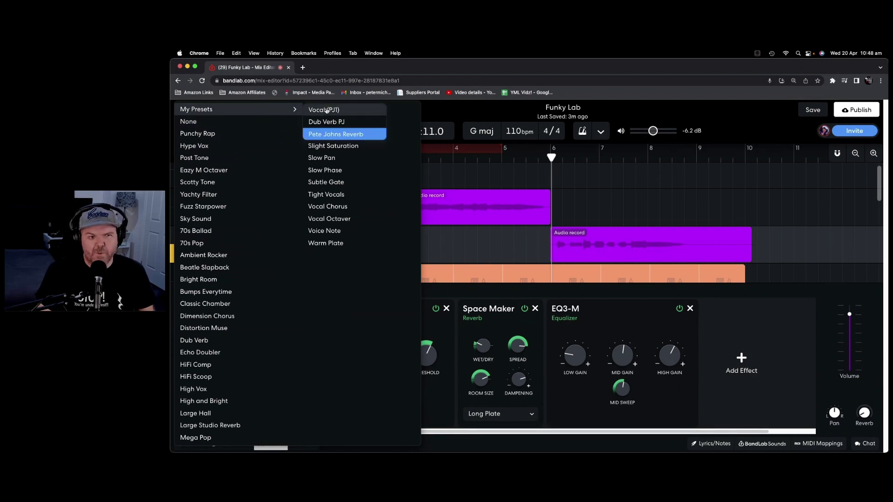
pyautogui.click(348, 122)
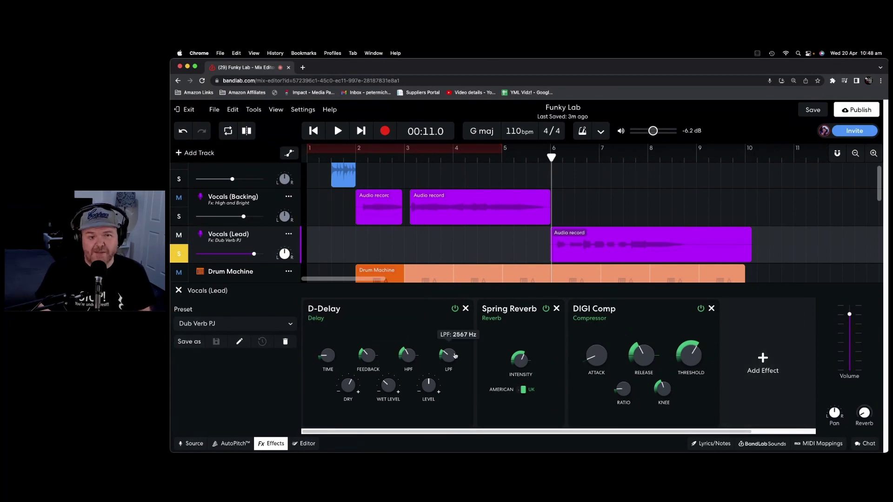
pyautogui.click(337, 131)
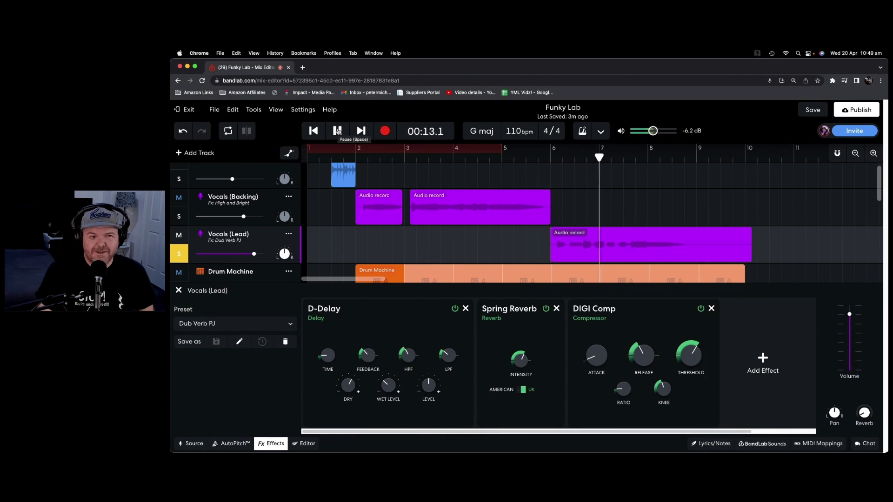
pyautogui.click(338, 131)
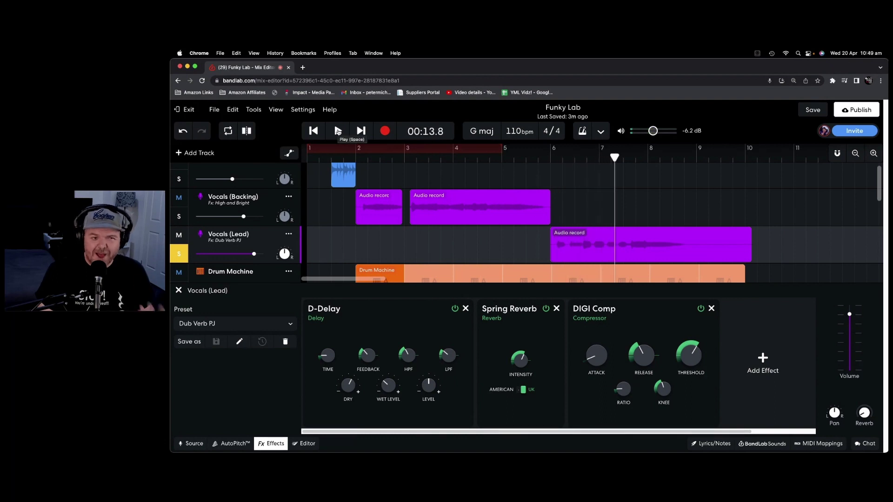
pyautogui.click(290, 323)
pyautogui.moveTo(245, 107)
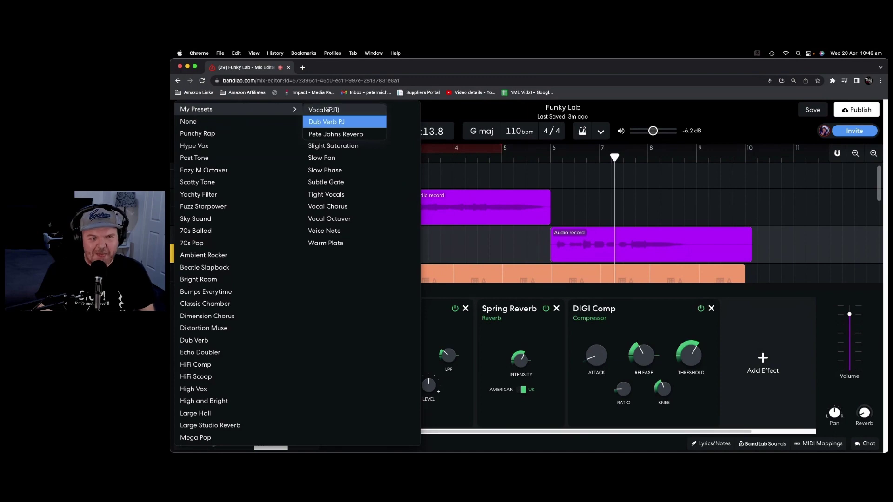
pyautogui.click(341, 134)
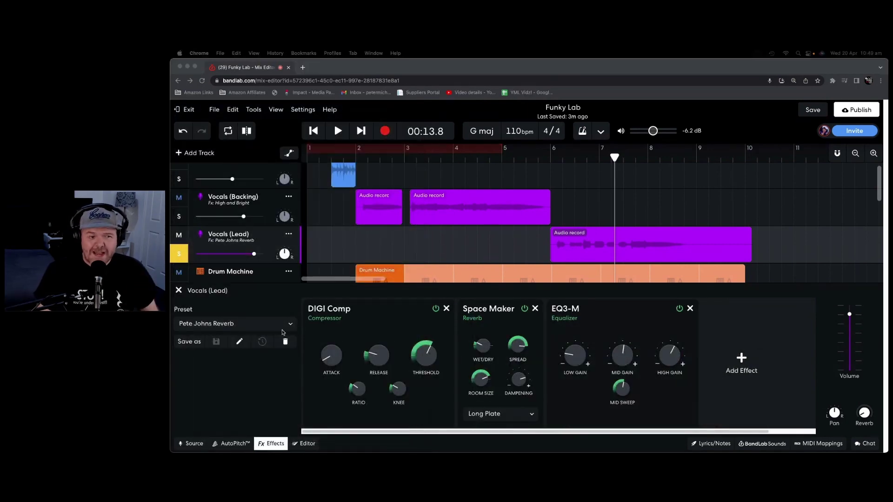
# Rename the custom preset to 'P J Reverb', then delete it
pyautogui.click(239, 342)
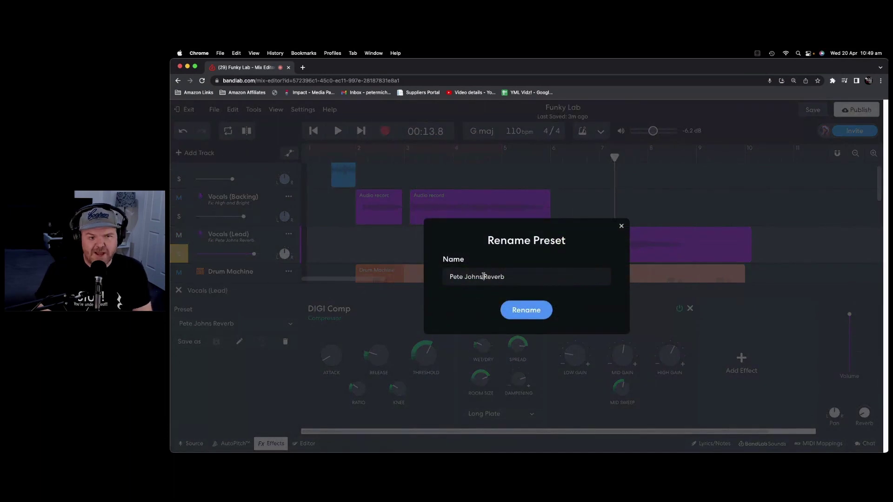
pyautogui.hotkey('shift', 'Left')
pyautogui.hotkey('shift', 'Left')
pyautogui.hotkey('shift', 'Left')
pyautogui.hotkey('shift', 'Left')
pyautogui.hotkey('shift', 'Left')
pyautogui.hotkey('shift', 'Left')
pyautogui.hotkey('shift', 'Left')
pyautogui.hotkey('shift', 'Left')
pyautogui.hotkey('shift', 'Left')
pyautogui.hotkey('shift', 'Left')
pyautogui.hotkey('shift', 'Left')
pyautogui.write('P')
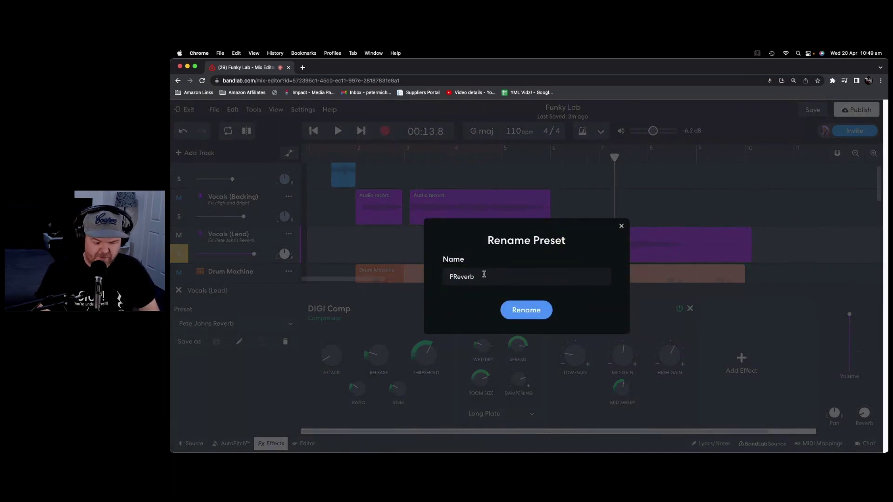
pyautogui.write(' J')
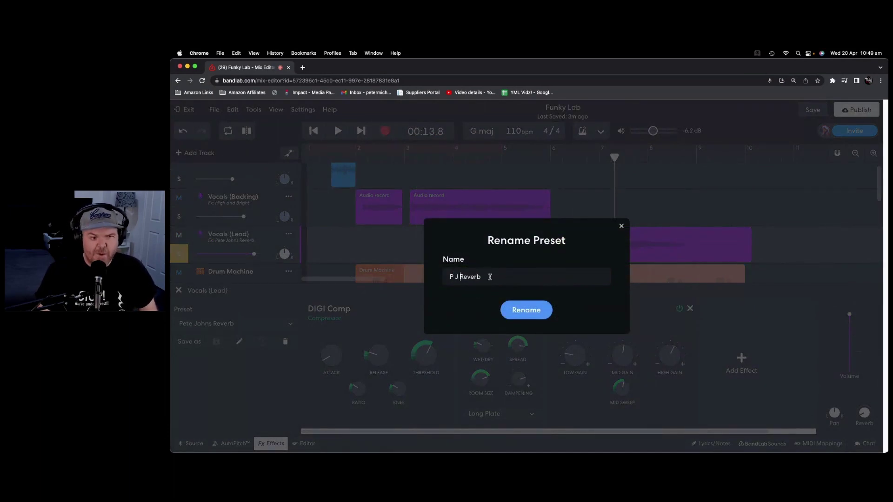
pyautogui.click(524, 319)
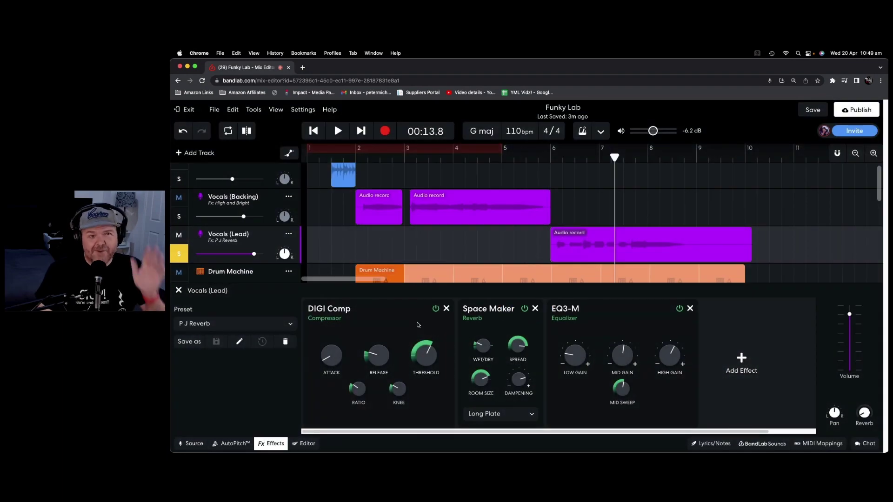
pyautogui.click(286, 342)
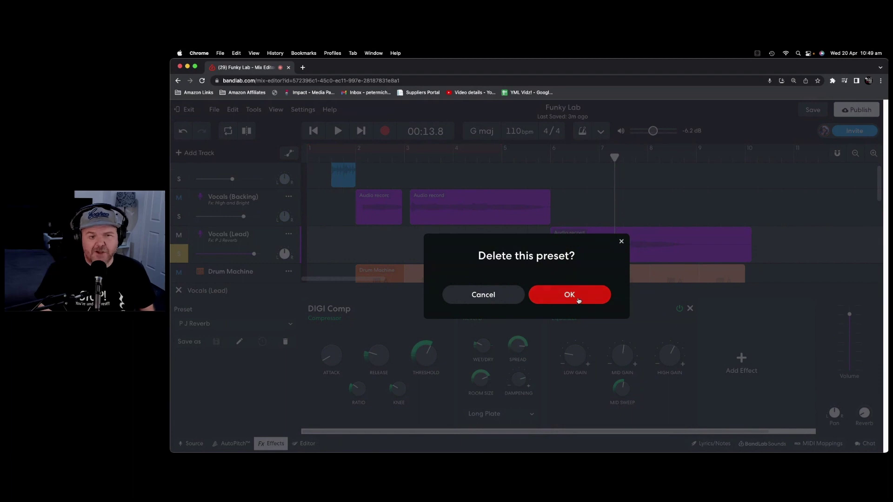
pyautogui.click(569, 294)
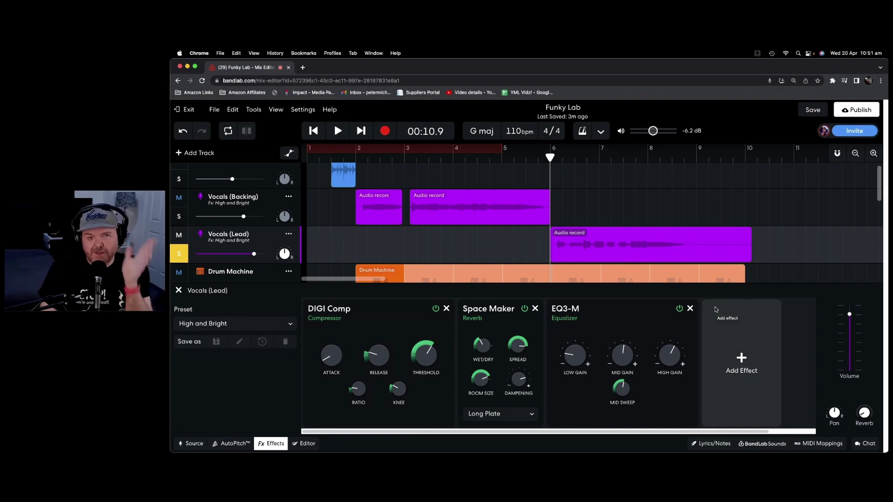
# Remove EQ3-M, Space Maker and DIGI Comp from Vocals (Lead), then close the panel
pyautogui.click(690, 308)
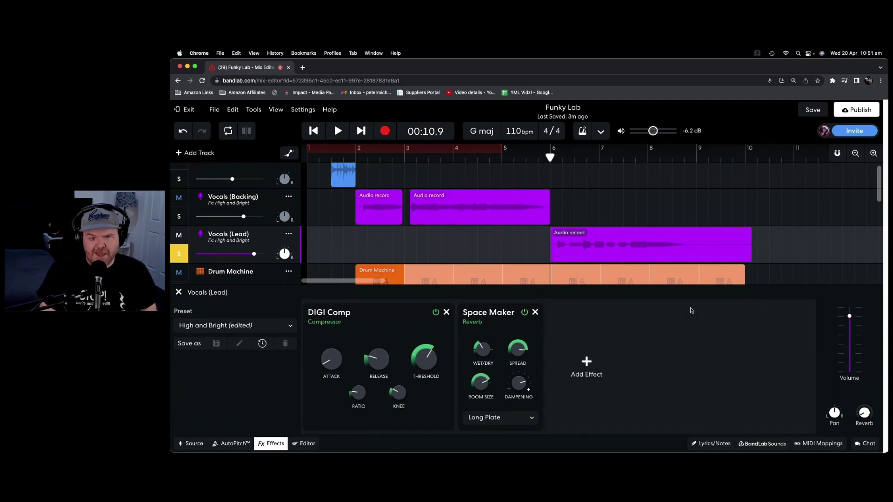
pyautogui.click(535, 312)
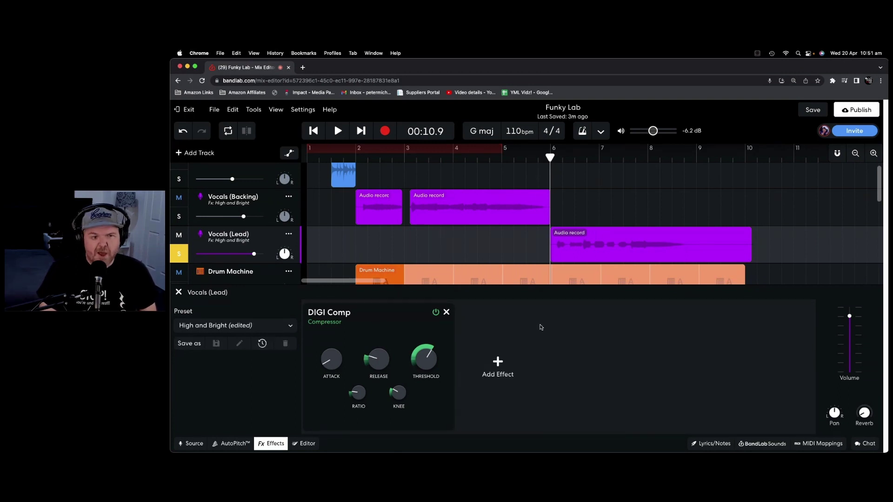
pyautogui.click(447, 313)
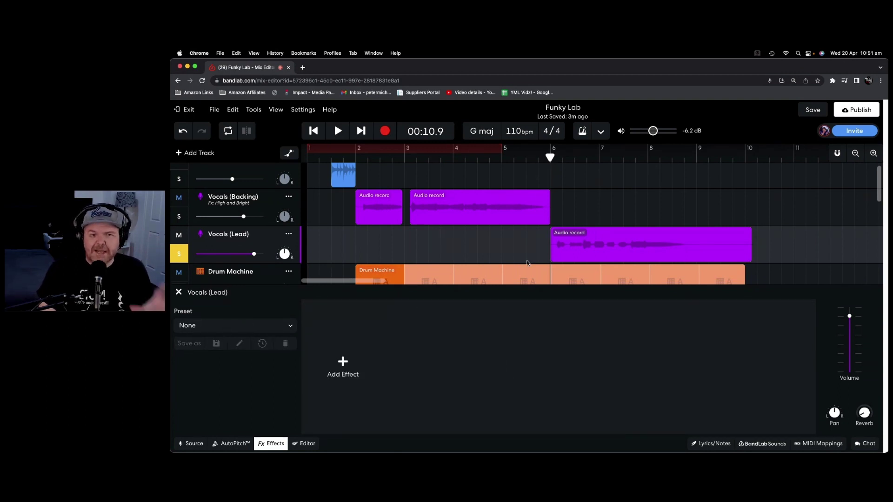
pyautogui.press('Escape')
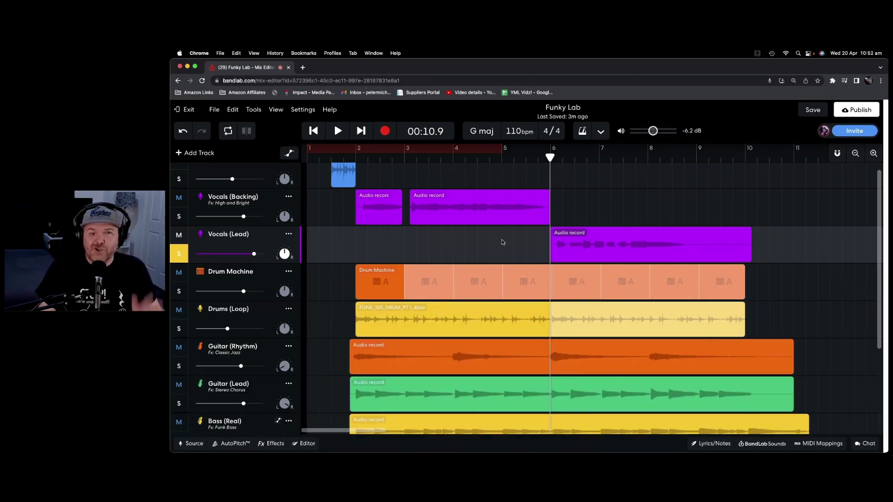
# Add an EQ3-M equalizer to the lead vocal's effect chain
pyautogui.click(275, 444)
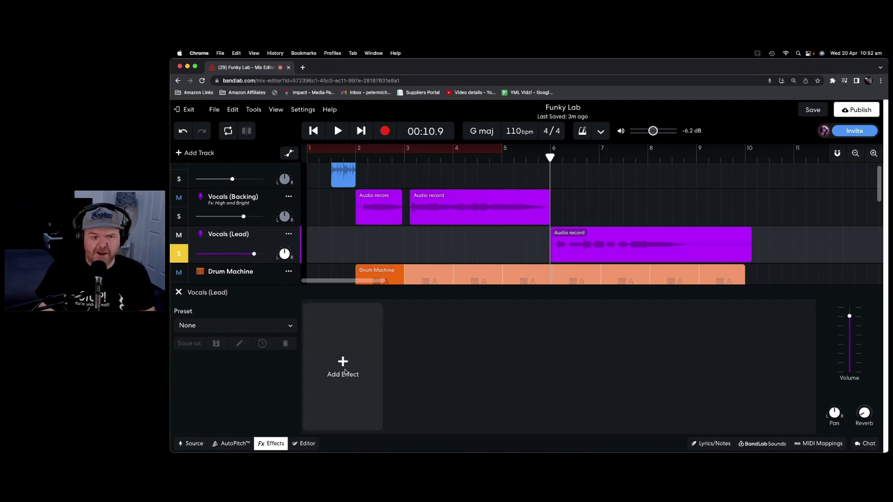
pyautogui.click(344, 365)
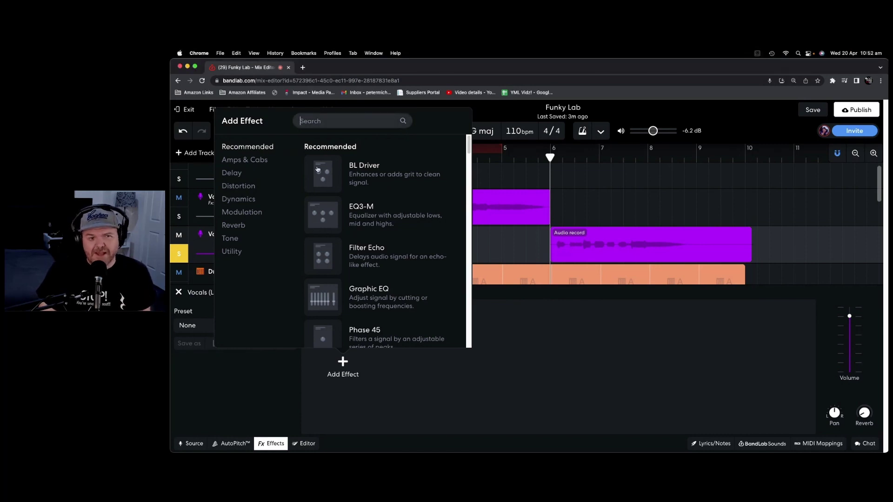
pyautogui.click(384, 216)
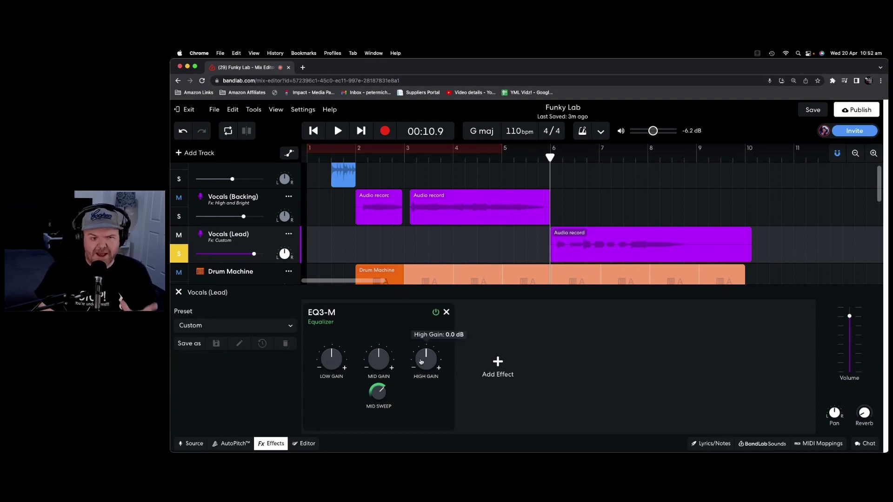
# Set EQ3-M low gain to -11 dB and mid to -4 dB, and boost the highs while auditioning
pyautogui.moveTo(378, 390)
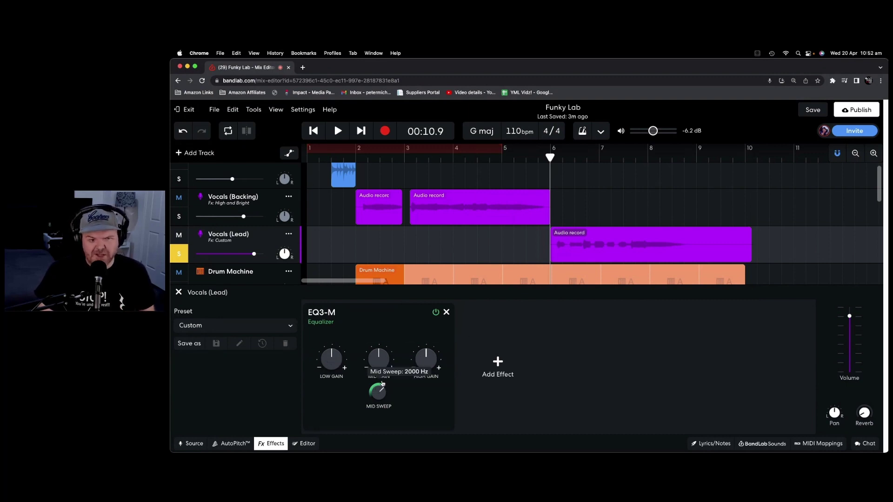
pyautogui.moveTo(426, 363); pyautogui.dragTo(424, 355)
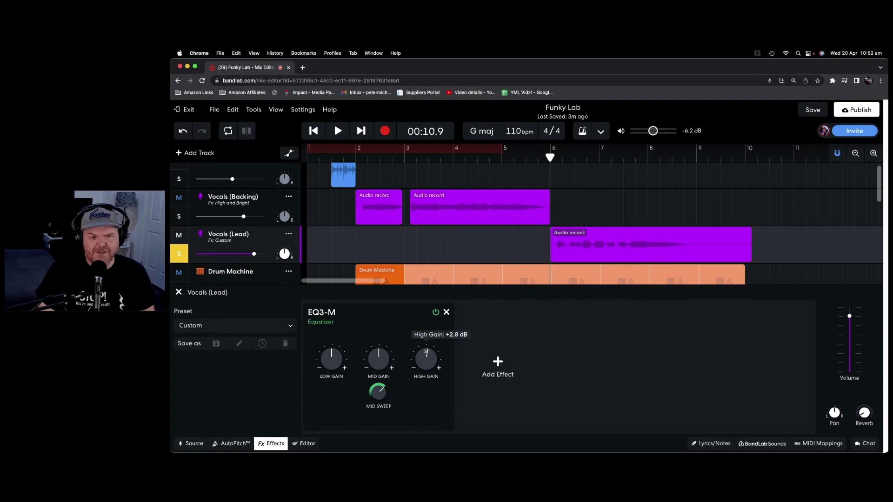
pyautogui.moveTo(332, 357); pyautogui.dragTo(331, 372)
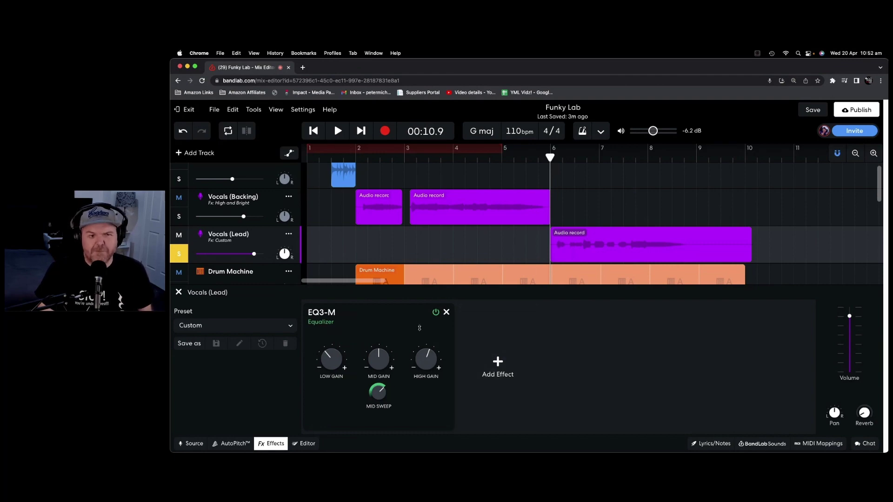
pyautogui.moveTo(432, 357)
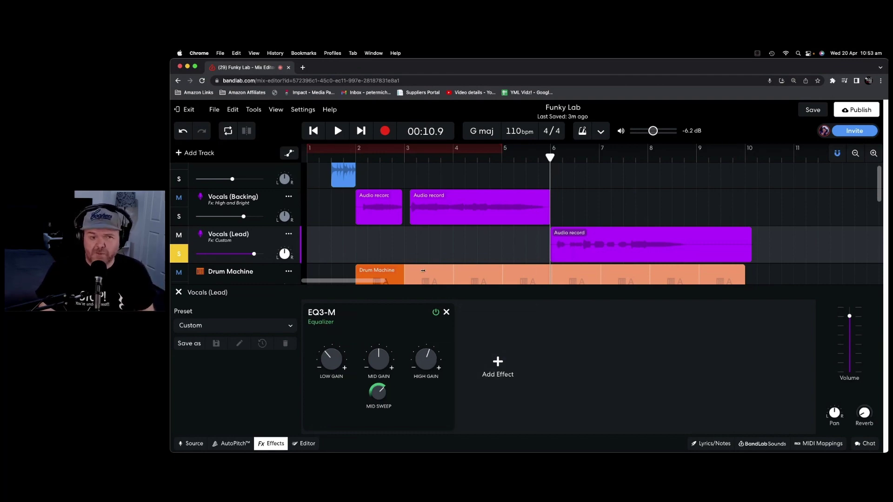
pyautogui.press('space')
pyautogui.moveTo(427, 339); pyautogui.dragTo(412, 298)
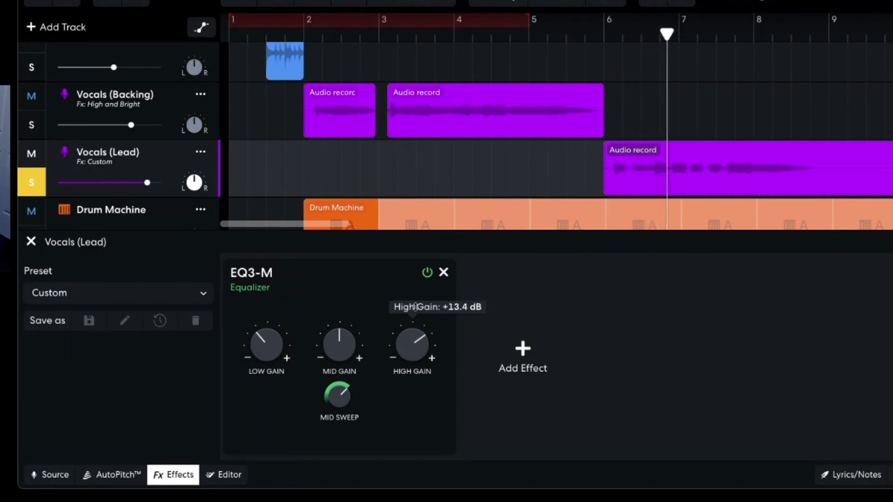
pyautogui.moveTo(420, 352)
pyautogui.mouseDown()
pyautogui.moveTo(421, 342)
pyautogui.moveTo(414, 359)
pyautogui.mouseUp()
pyautogui.moveTo(338, 347); pyautogui.dragTo(338, 353)
pyautogui.moveTo(268, 341)
pyautogui.moveTo(268, 342); pyautogui.dragTo(269, 343)
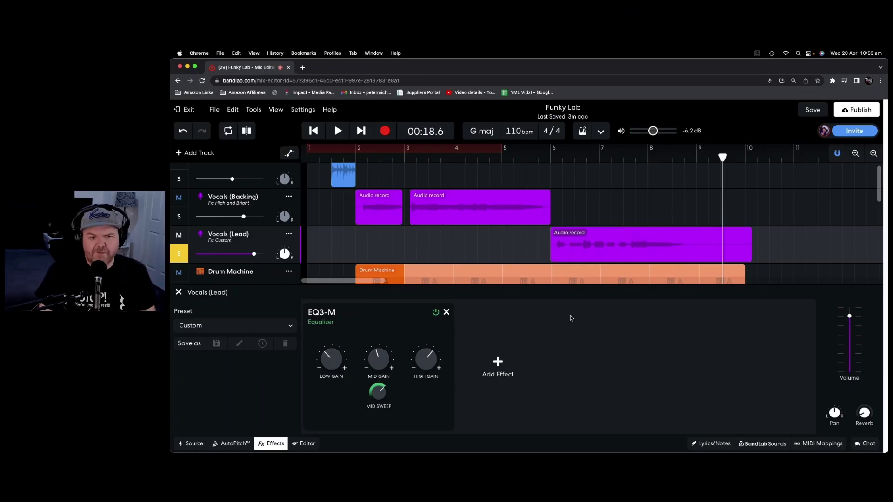
# Add a D-Delay from the Delay category after the EQ, then audition it from bar 6
pyautogui.click(498, 368)
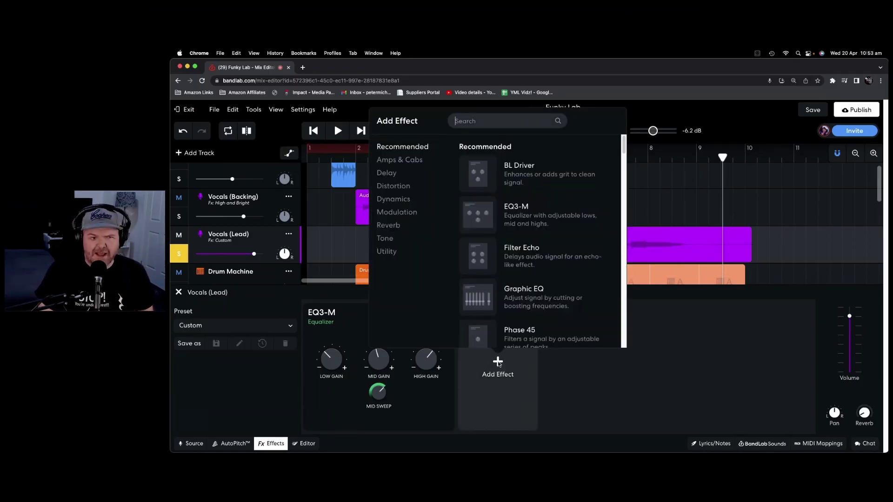
pyautogui.click(393, 175)
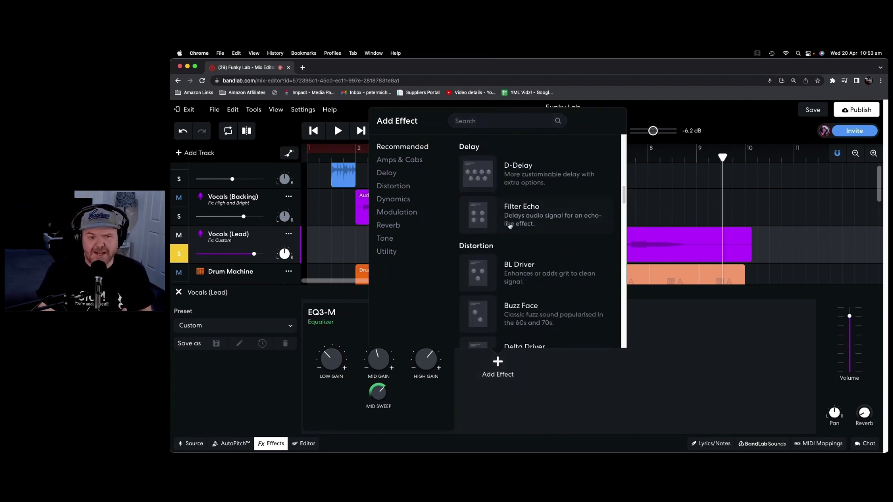
pyautogui.click(524, 175)
pyautogui.moveTo(483, 363)
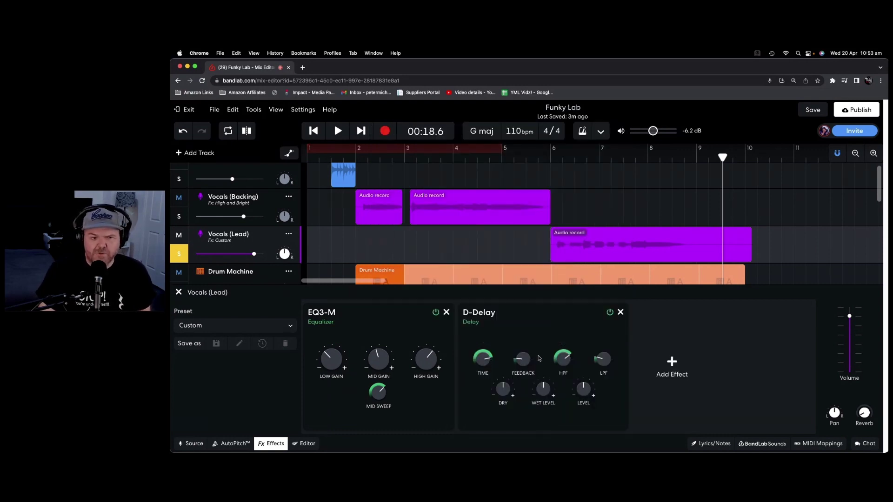
pyautogui.moveTo(504, 387)
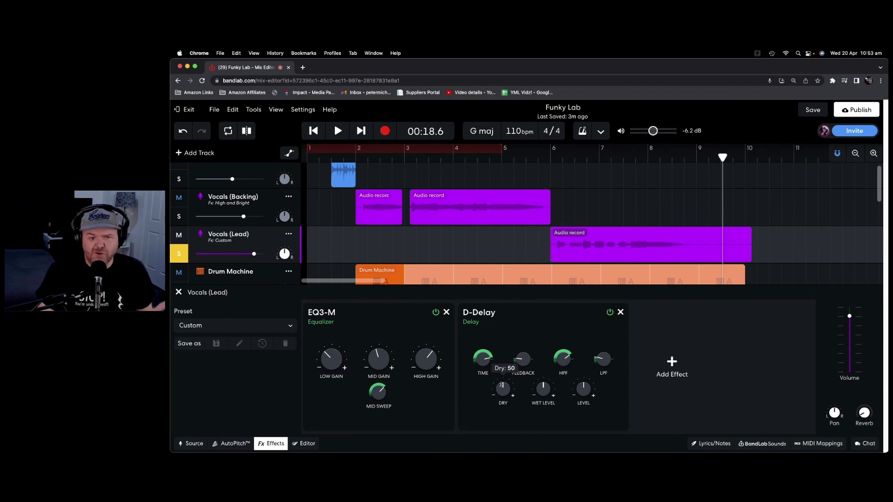
pyautogui.moveTo(722, 160); pyautogui.dragTo(550, 165)
pyautogui.press('space')
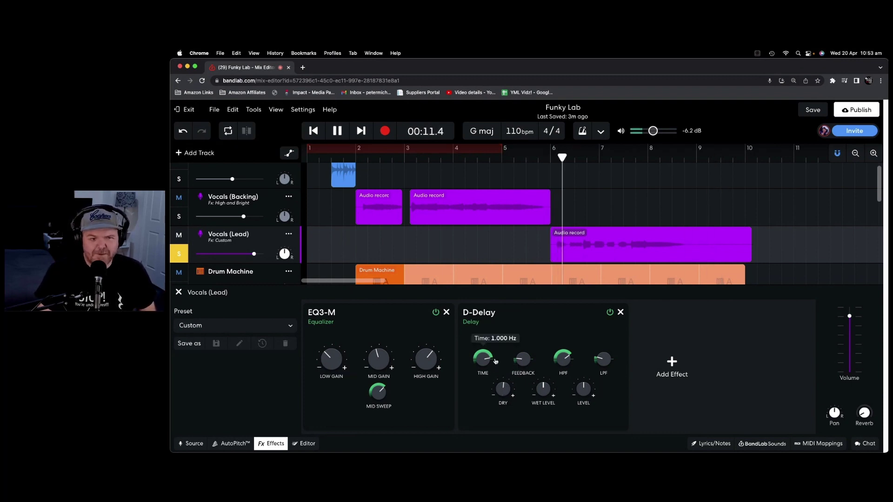
pyautogui.moveTo(550, 395)
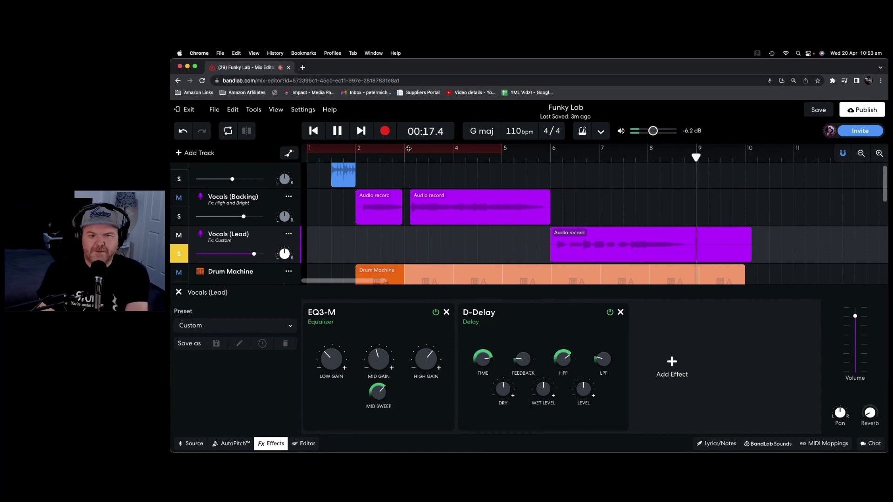
pyautogui.press('space')
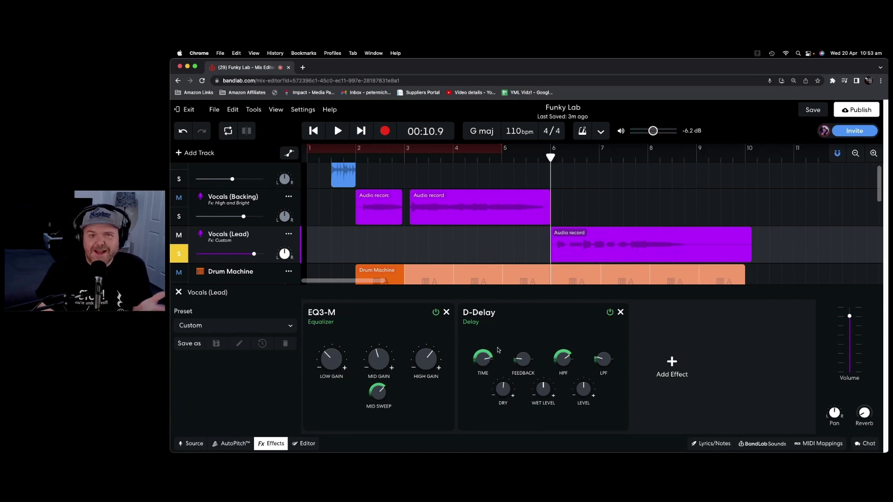
# Slow the D-Delay time down to about 0.043 Hz while listening
pyautogui.moveTo(484, 356); pyautogui.dragTo(482, 390)
pyautogui.moveTo(479, 359); pyautogui.dragTo(482, 390)
pyautogui.click(338, 132)
pyautogui.moveTo(479, 356)
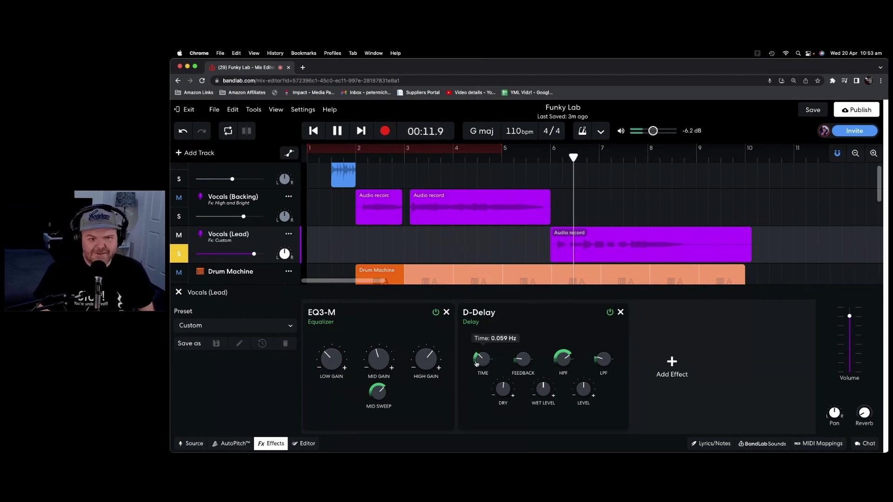
pyautogui.moveTo(479, 355); pyautogui.dragTo(481, 361)
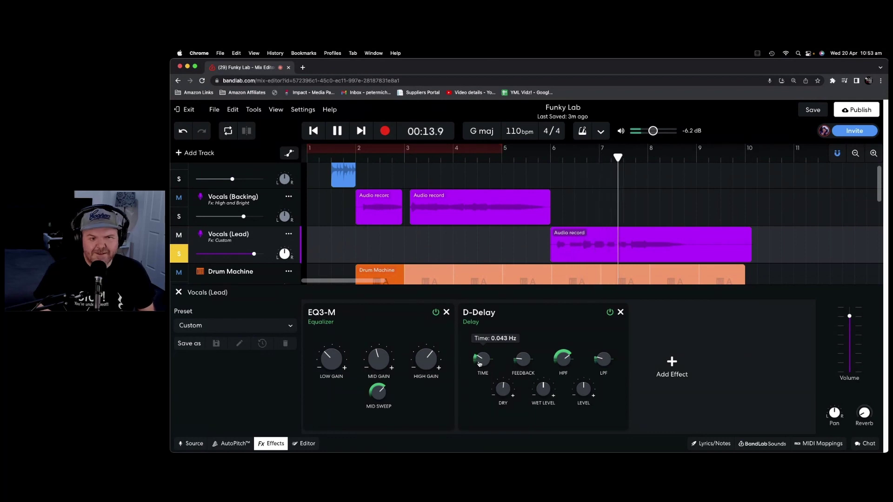
pyautogui.click(336, 131)
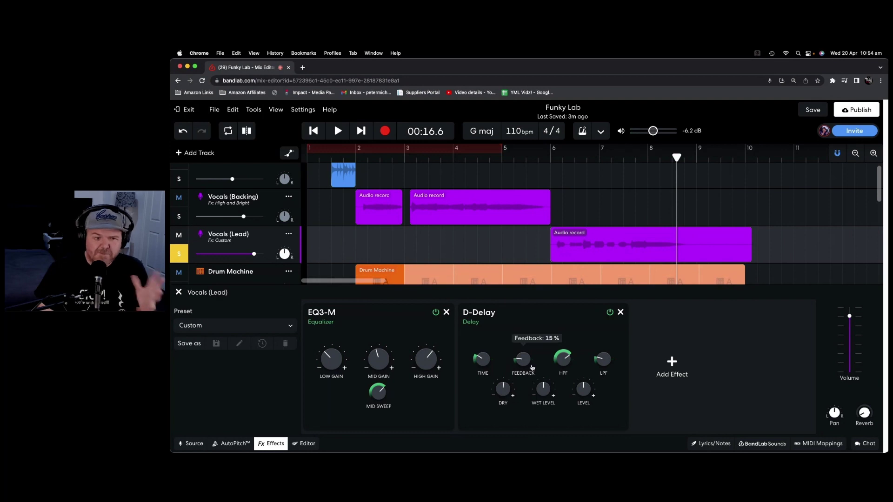
# Set the D-Delay dry level to 93, auditioning from bar 6
pyautogui.moveTo(523, 367)
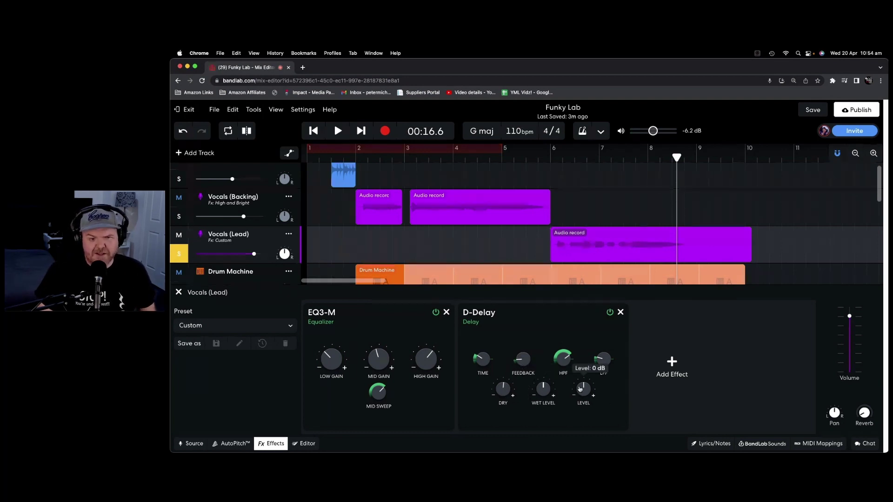
pyautogui.moveTo(513, 397)
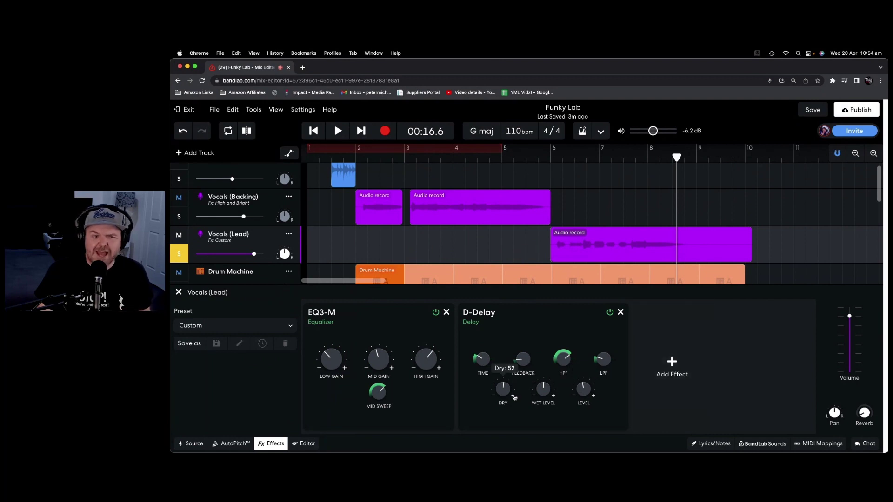
pyautogui.moveTo(504, 389); pyautogui.dragTo(504, 406)
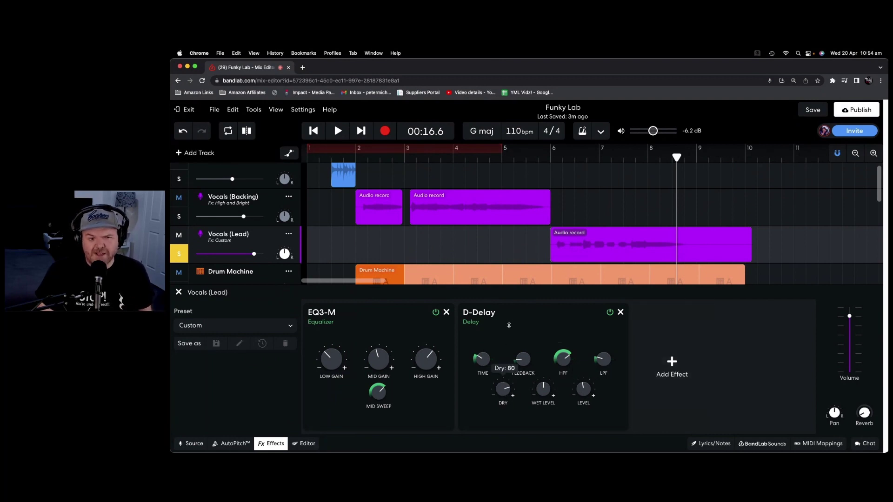
pyautogui.click(550, 157)
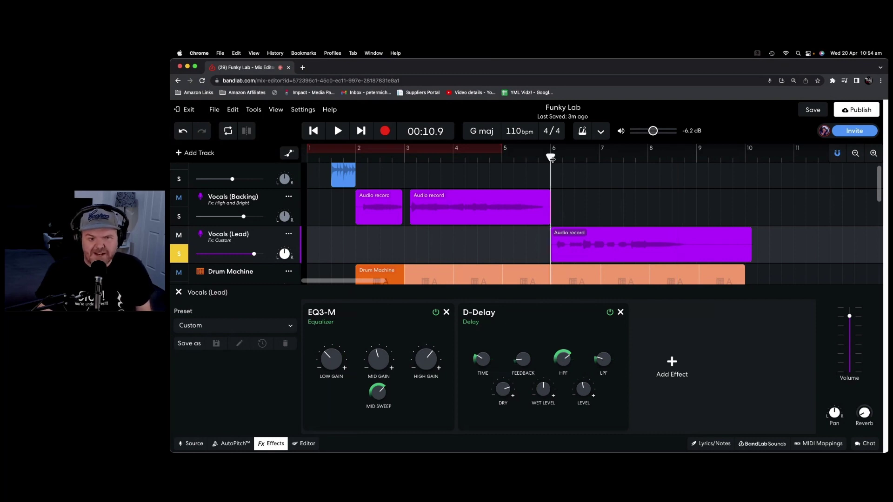
pyautogui.press('space')
pyautogui.moveTo(505, 402)
pyautogui.moveTo(505, 402); pyautogui.dragTo(501, 372)
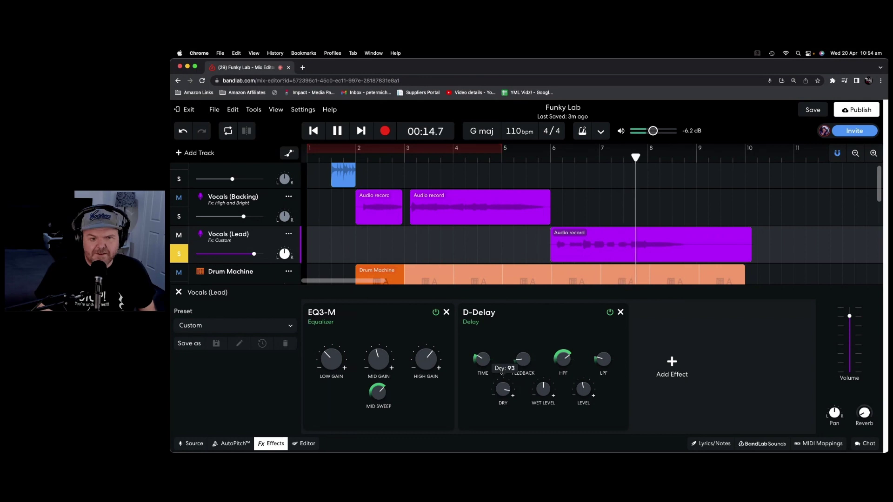
pyautogui.press('space')
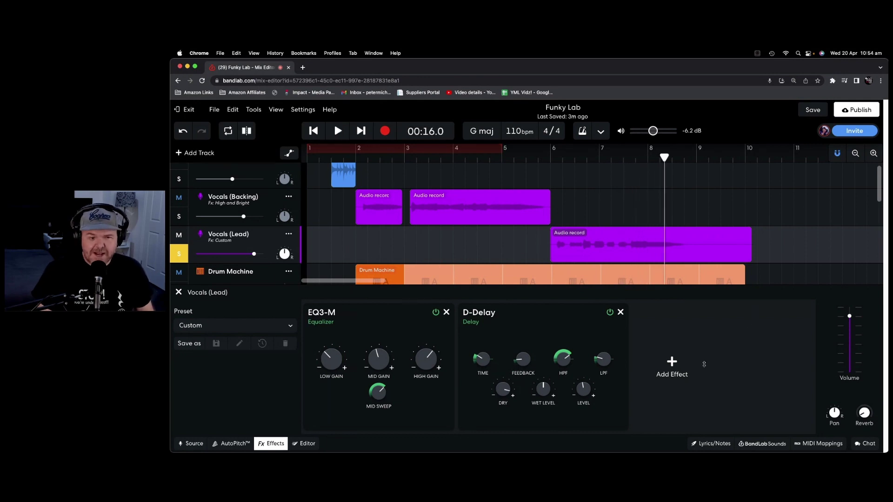
# Search 'reverb', add Studio Reverb after the D-Delay, and play it back from bar 6
pyautogui.click(672, 371)
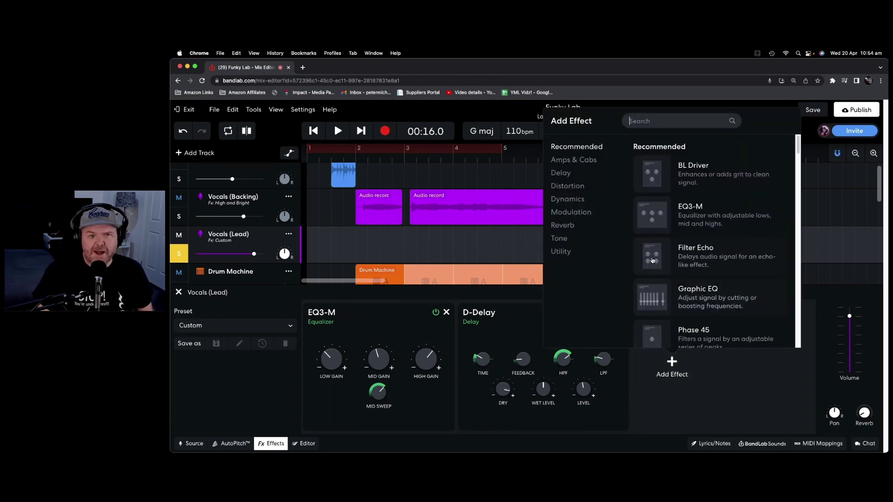
pyautogui.click(658, 120)
pyautogui.write('r')
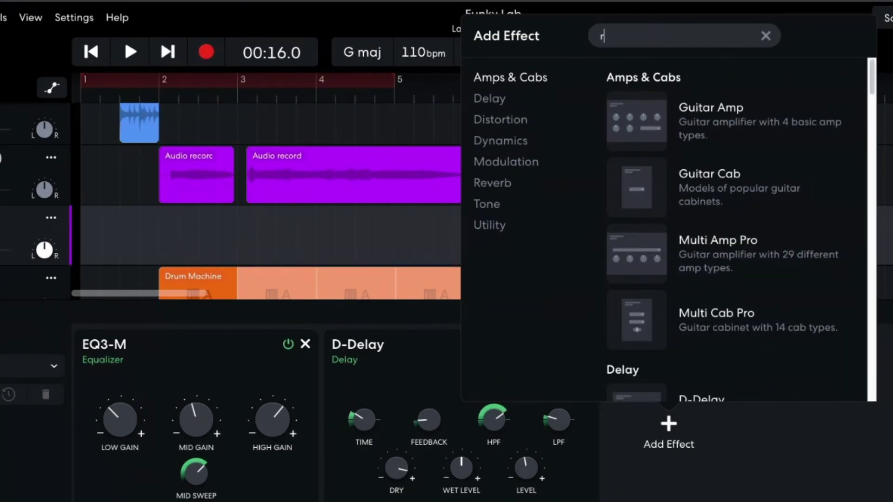
pyautogui.write('everb')
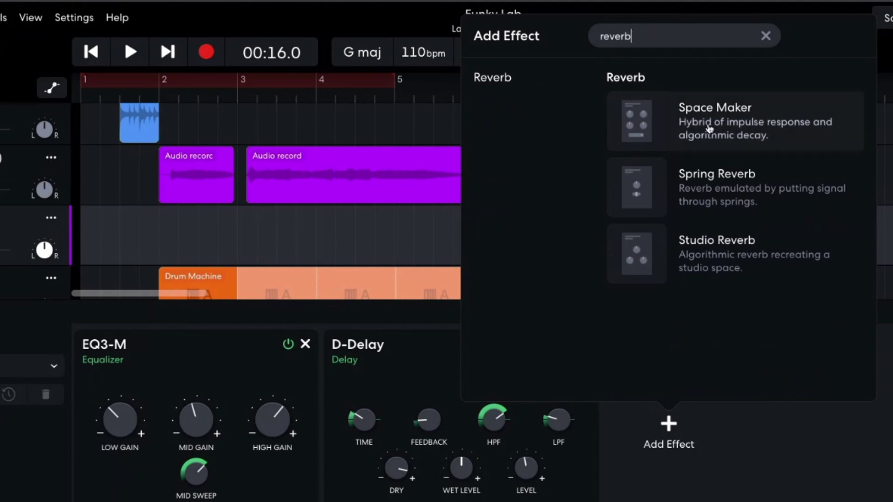
pyautogui.click(705, 252)
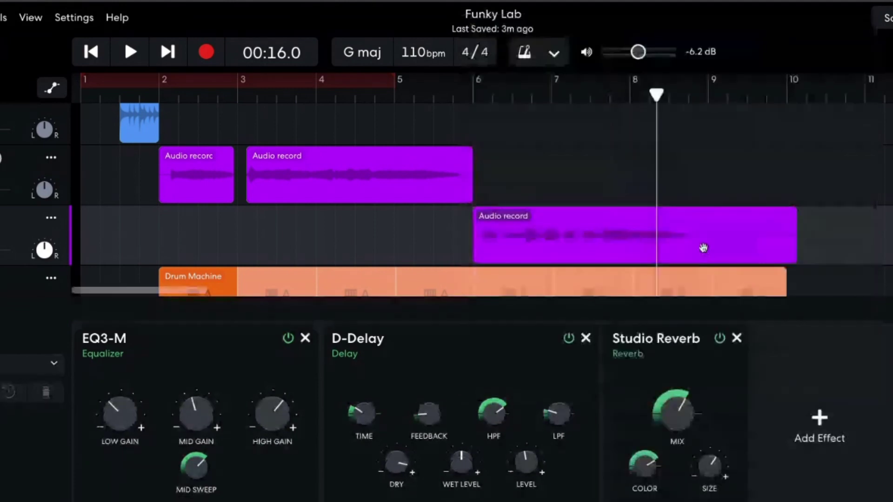
pyautogui.moveTo(678, 413)
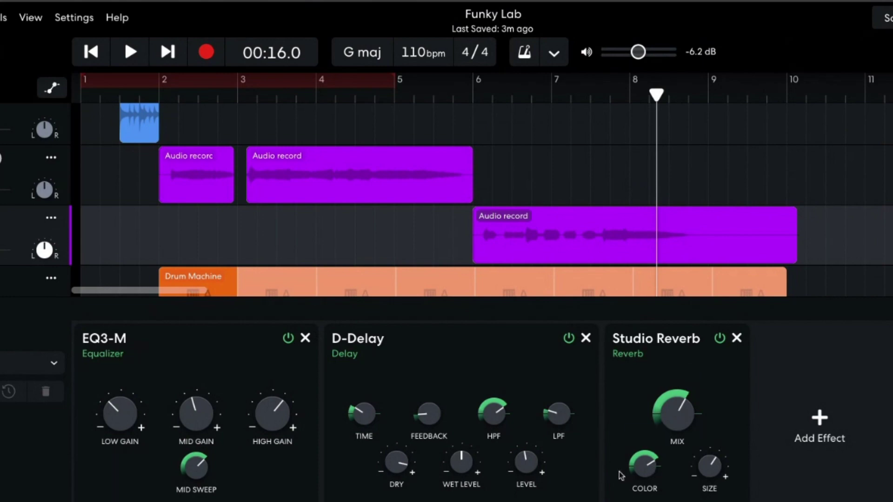
pyautogui.moveTo(644, 468)
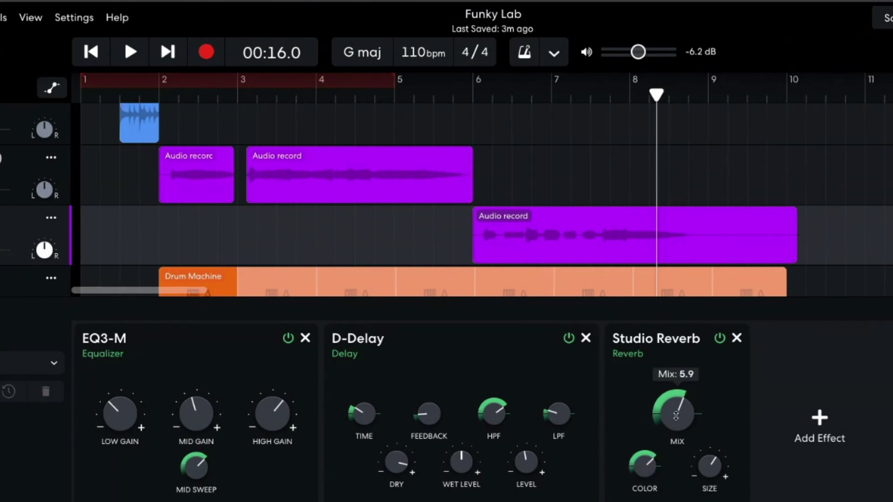
pyautogui.moveTo(705, 450)
pyautogui.press('space')
pyautogui.moveTo(659, 117); pyautogui.dragTo(478, 120)
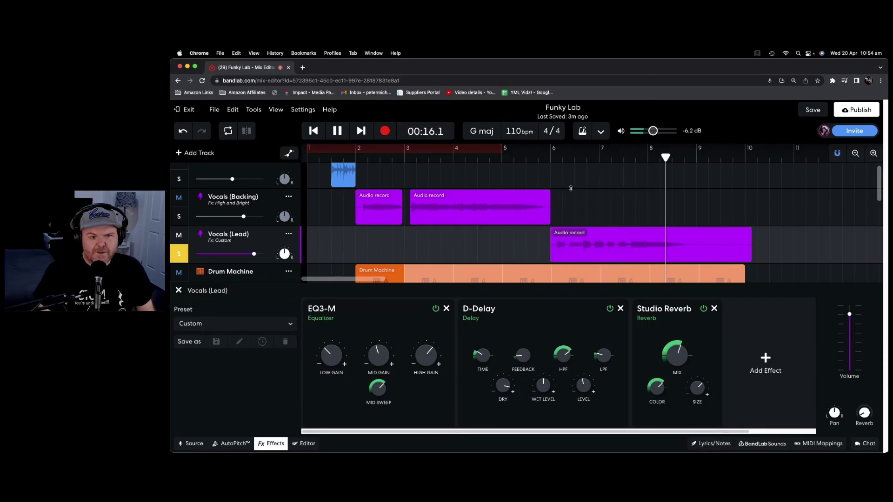
pyautogui.press('space')
# Turn the Studio Reverb mix down and compare playback with the D-Delay bypassed
pyautogui.moveTo(676, 355); pyautogui.dragTo(676, 372)
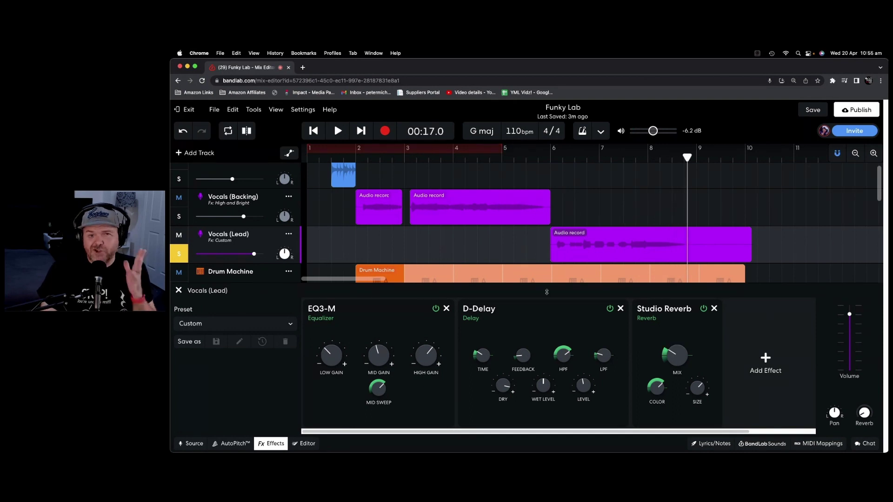
pyautogui.click(610, 309)
pyautogui.moveTo(686, 160); pyautogui.dragTo(553, 169)
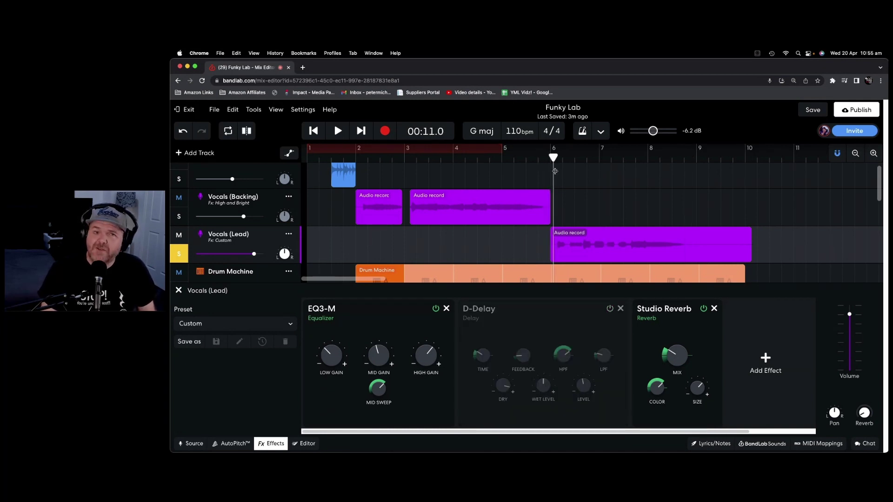
pyautogui.press('space')
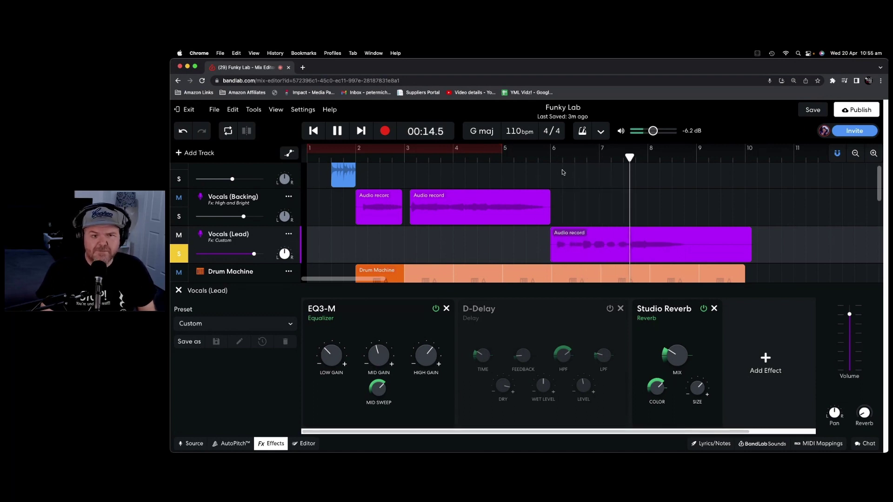
pyautogui.press('space')
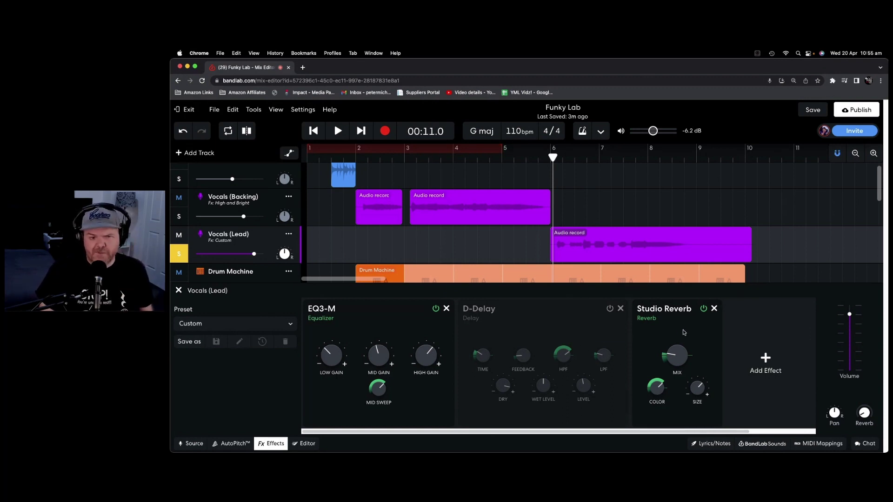
# Move Studio Reverb to the first slot of the chain and re-enable the D-Delay
pyautogui.moveTo(690, 323); pyautogui.dragTo(307, 326)
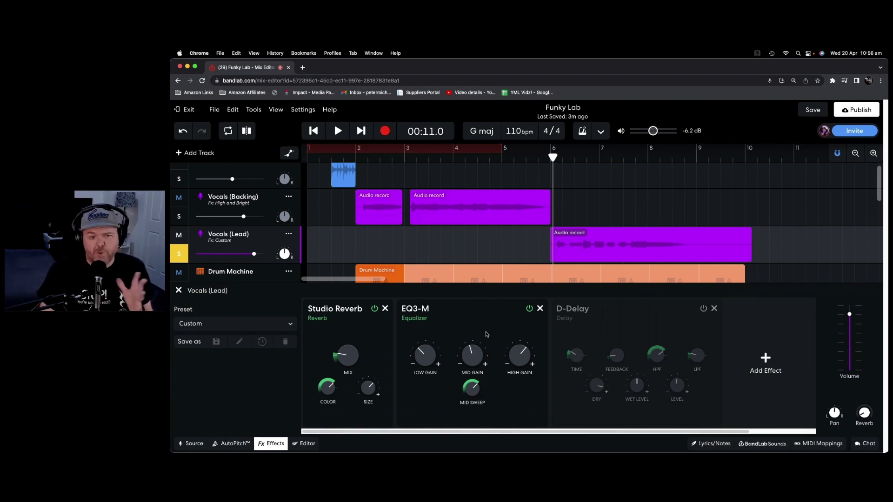
pyautogui.click(703, 308)
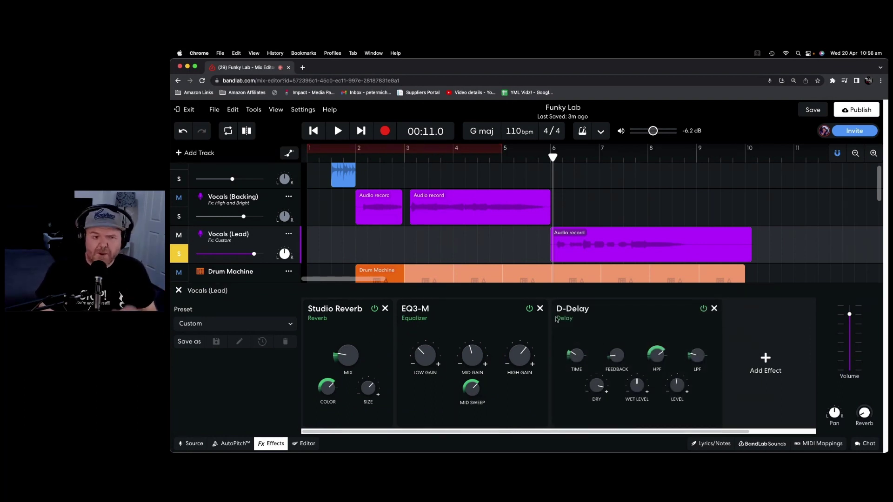
pyautogui.moveTo(587, 356)
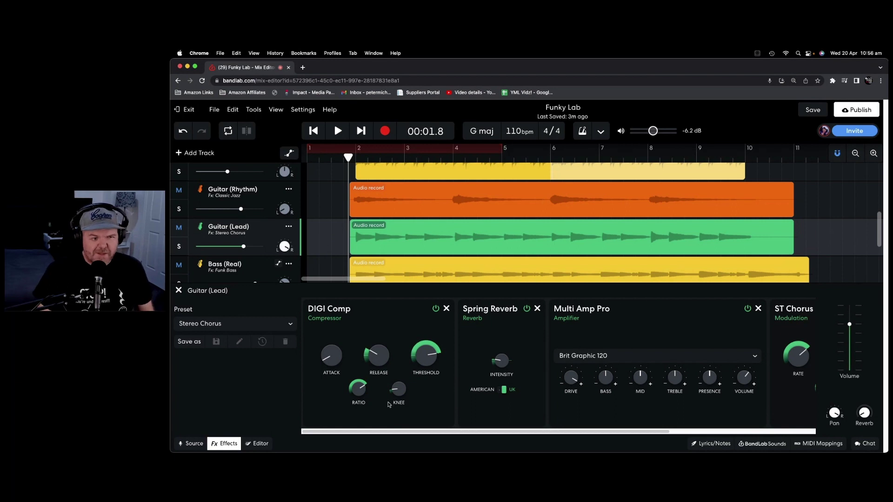
# Add Auto Wah from the Modulation category to Guitar (Lead) and place it before ST Chorus
pyautogui.moveTo(368, 428); pyautogui.dragTo(513, 431)
pyautogui.click(704, 359)
pyautogui.write('reverb')
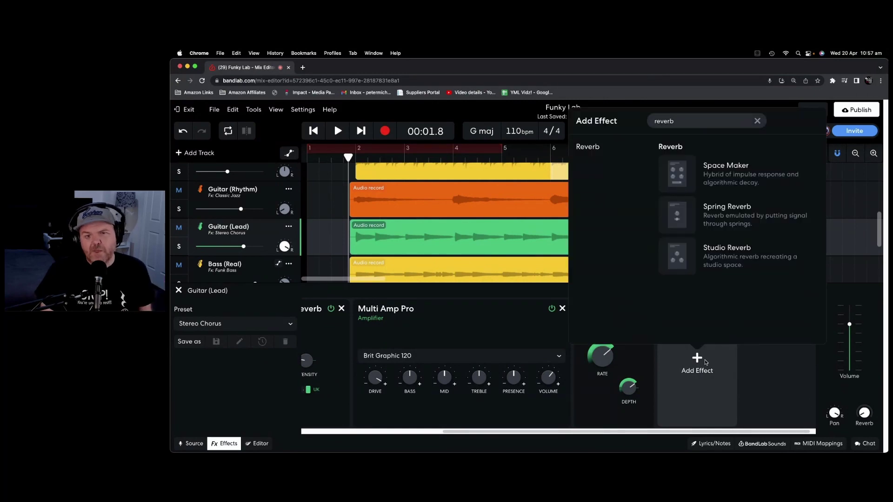
pyautogui.click(757, 122)
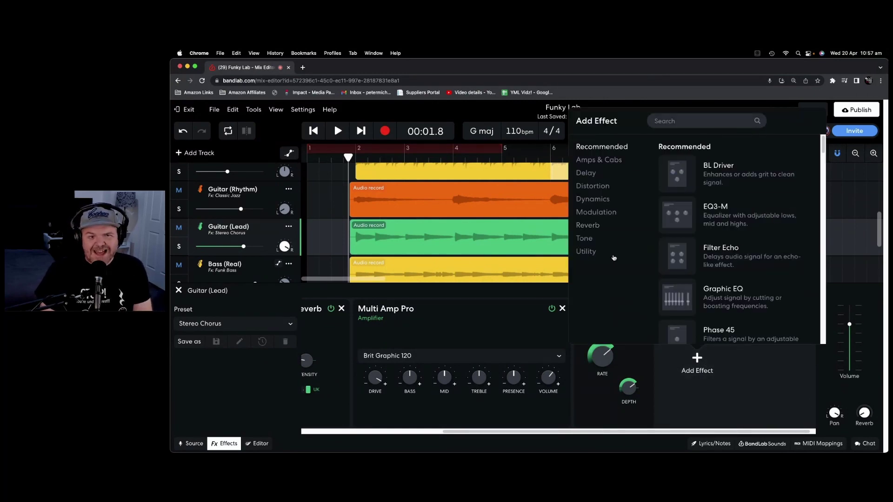
pyautogui.click(592, 199)
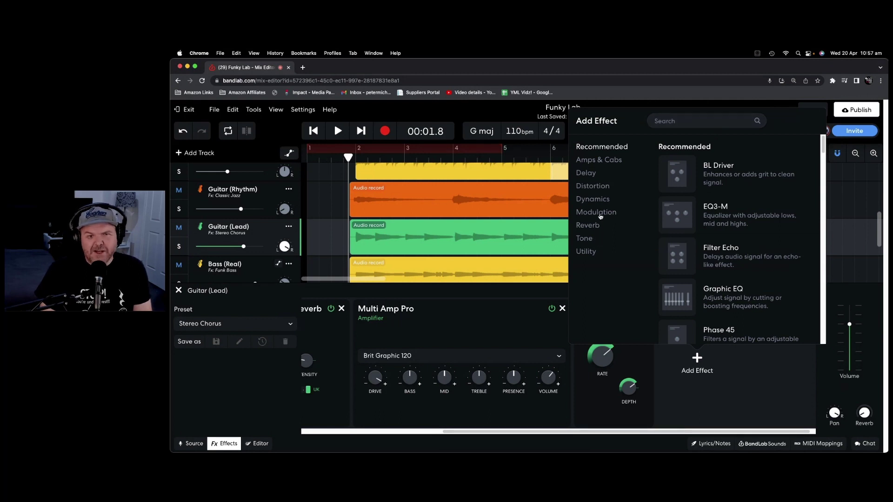
pyautogui.click(596, 212)
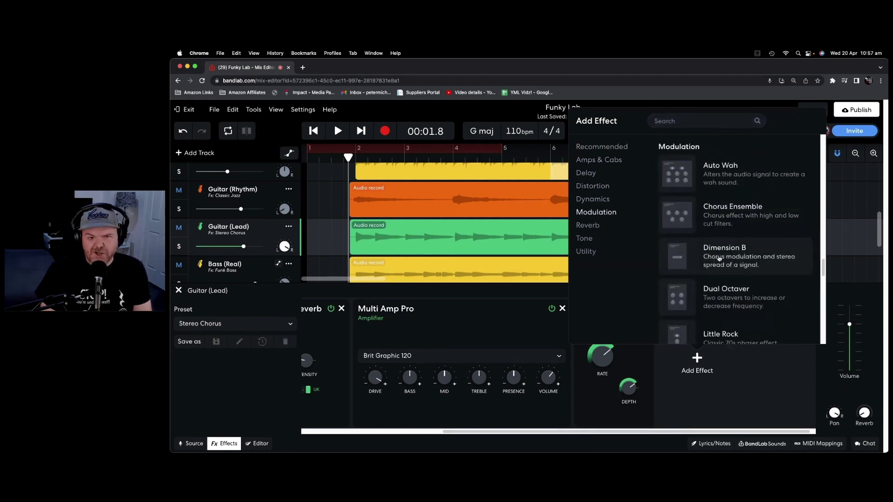
pyautogui.click(729, 184)
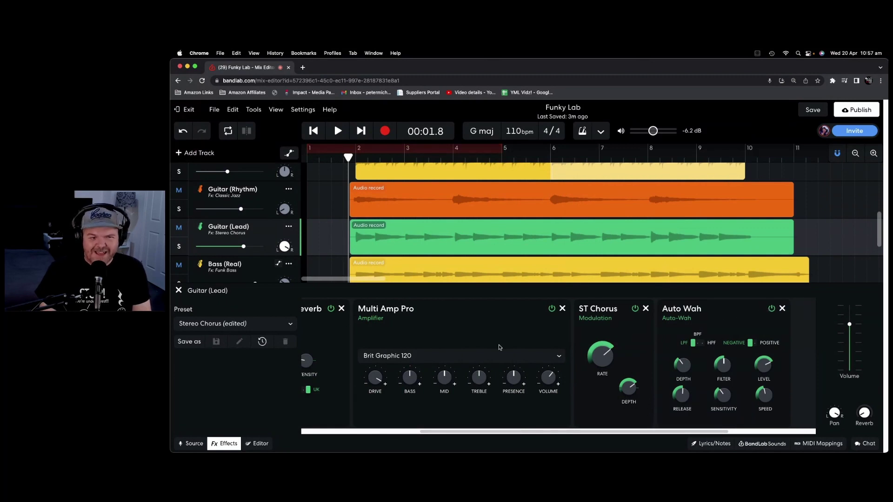
pyautogui.moveTo(716, 327); pyautogui.dragTo(637, 323)
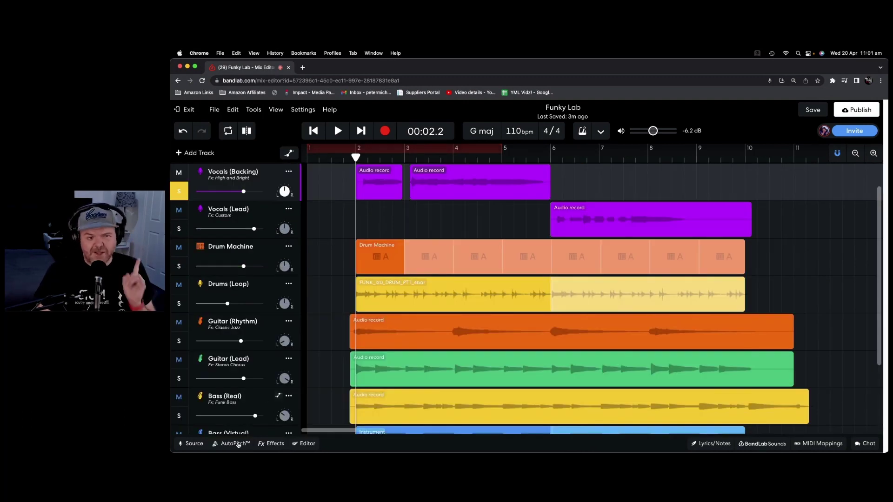
# Open Vocals (Backing) AutoPitch and settle its correction strength at roughly 26%
pyautogui.click(235, 443)
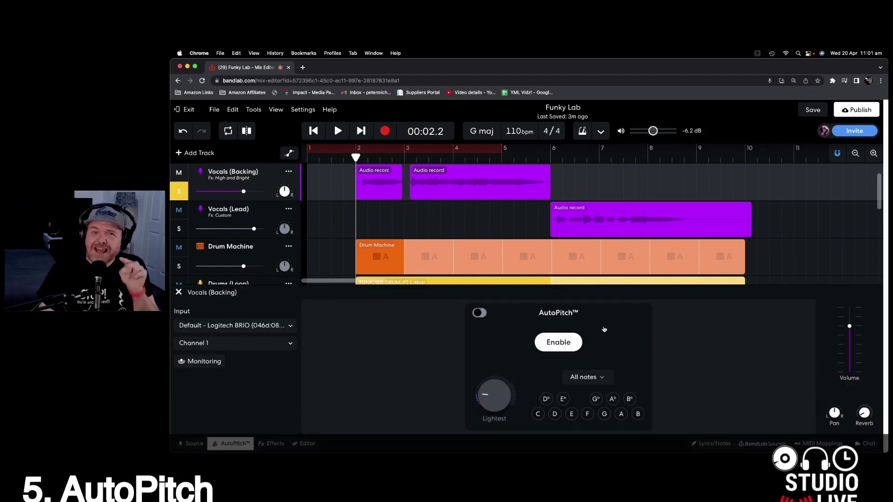
pyautogui.click(262, 208)
pyautogui.click(269, 182)
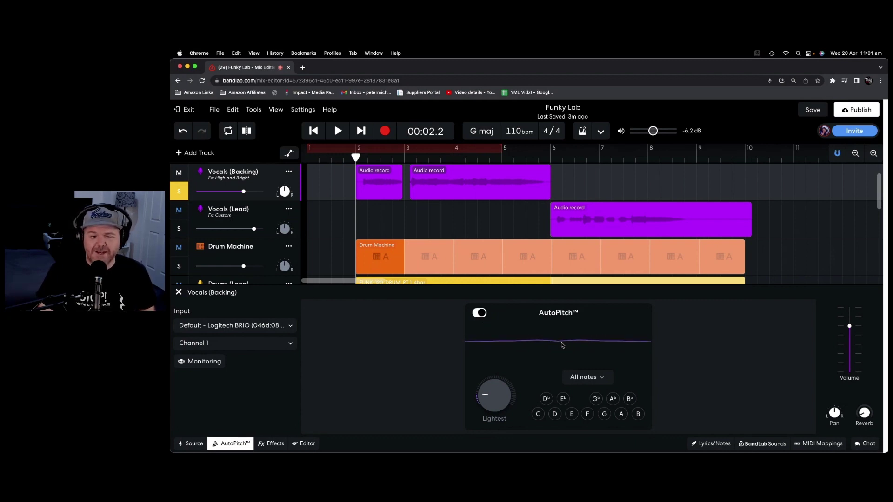
pyautogui.moveTo(484, 404)
pyautogui.moveTo(486, 396)
pyautogui.mouseDown()
pyautogui.moveTo(488, 404)
pyautogui.moveTo(487, 379)
pyautogui.mouseUp()
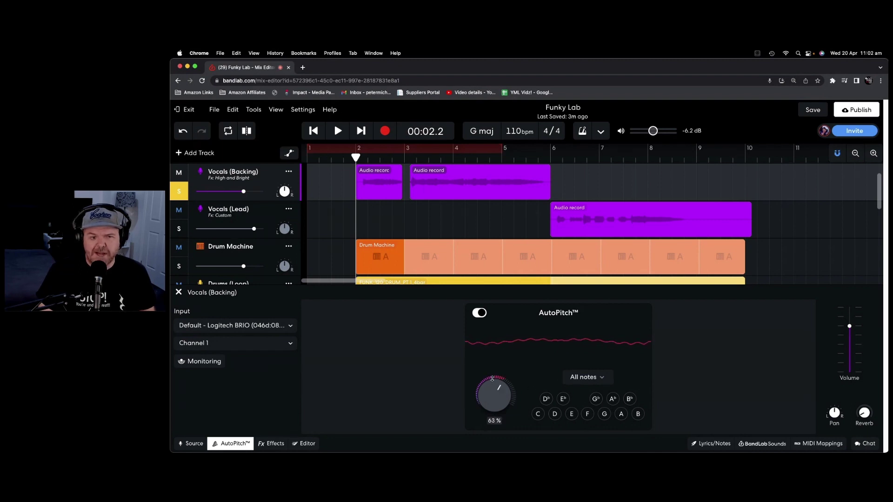
pyautogui.moveTo(492, 376); pyautogui.dragTo(495, 360)
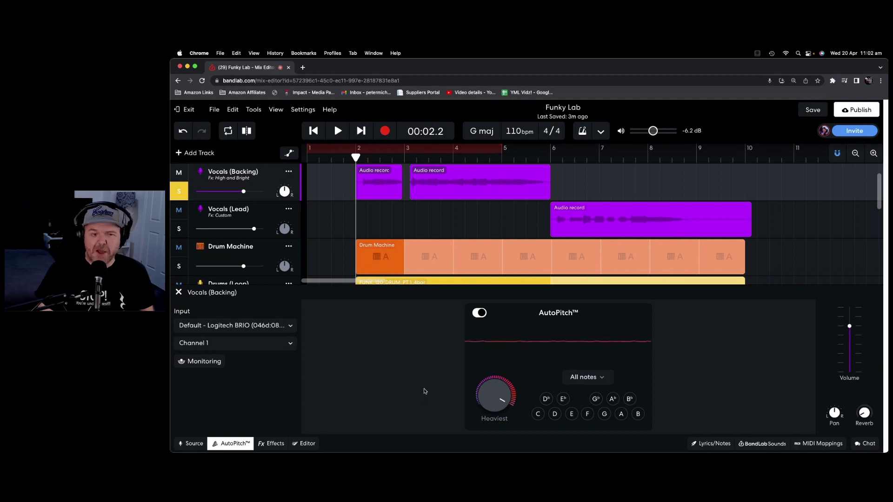
pyautogui.moveTo(492, 391)
pyautogui.mouseDown()
pyautogui.moveTo(490, 410)
pyautogui.moveTo(485, 396)
pyautogui.mouseUp()
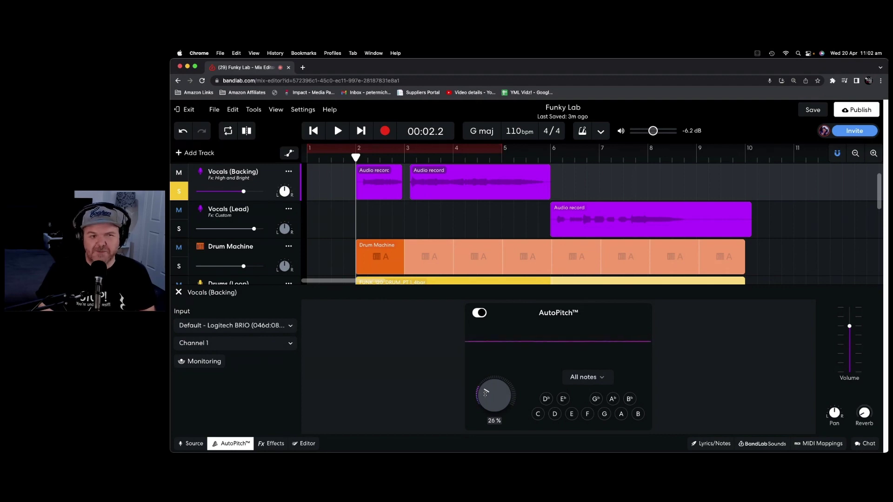
# Set the backing vocals' AutoPitch to correct only to the G major project key
pyautogui.click(337, 132)
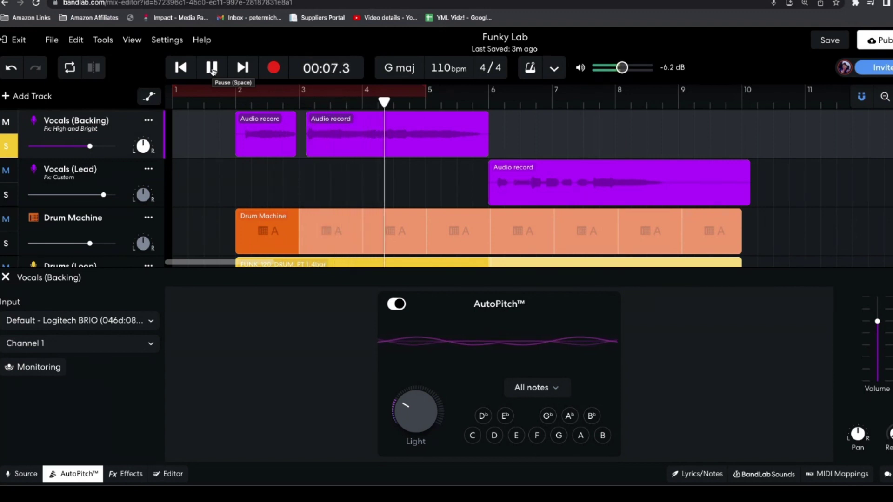
pyautogui.click(211, 69)
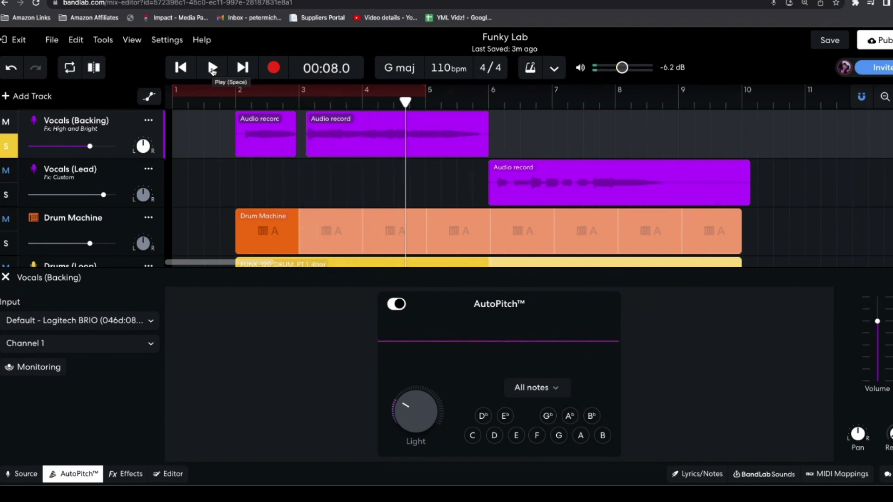
pyautogui.click(549, 389)
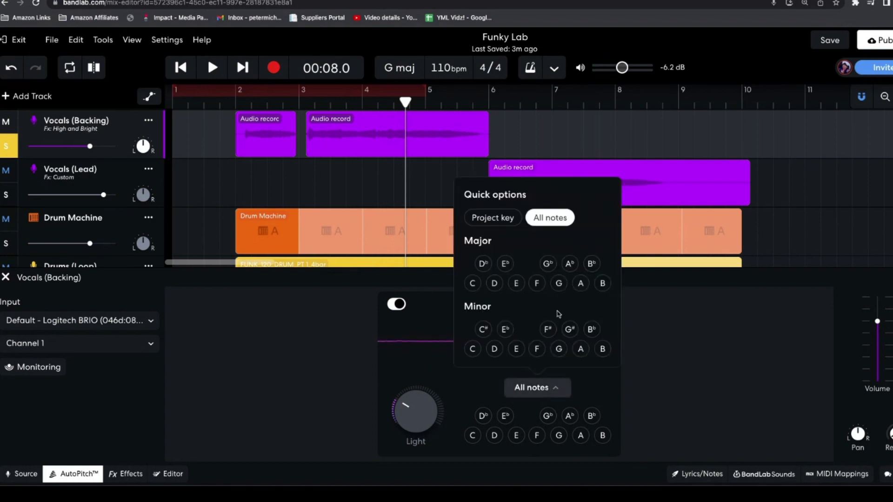
pyautogui.click(497, 220)
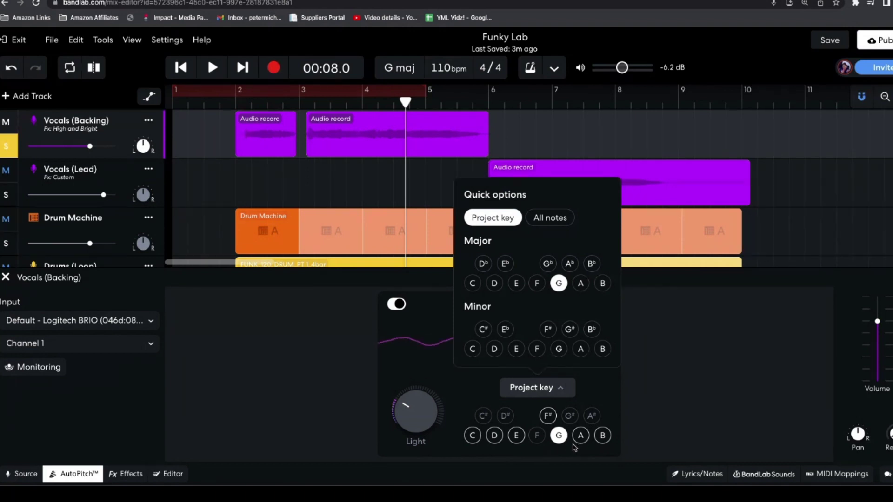
pyautogui.click(554, 218)
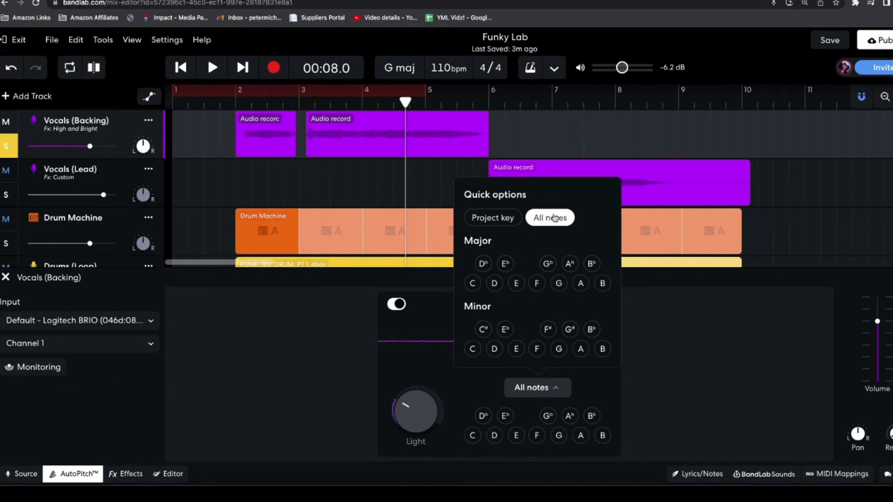
pyautogui.click(500, 218)
pyautogui.click(317, 351)
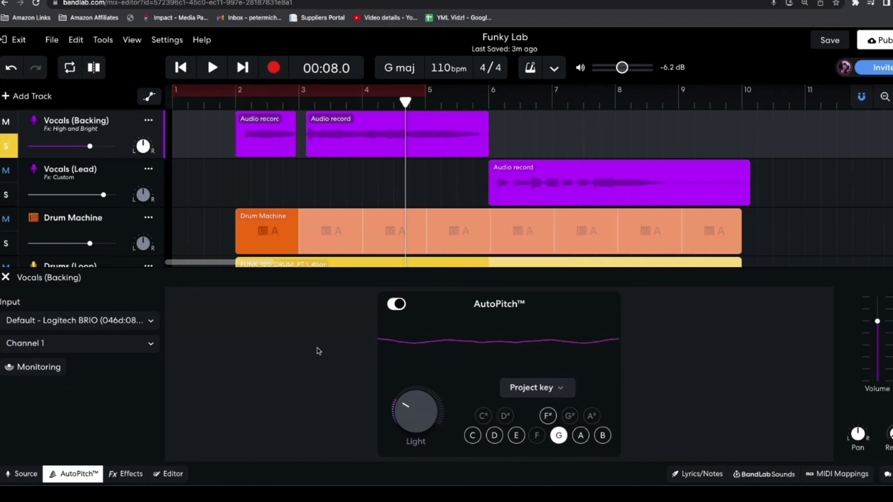
# Raise the AutoPitch strength to Heavy, about 62%
pyautogui.moveTo(412, 404)
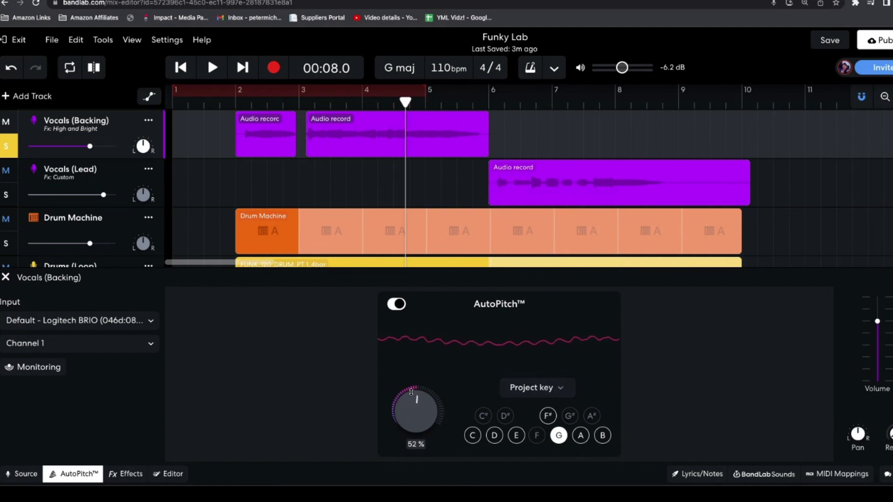
pyautogui.moveTo(411, 392); pyautogui.dragTo(413, 386)
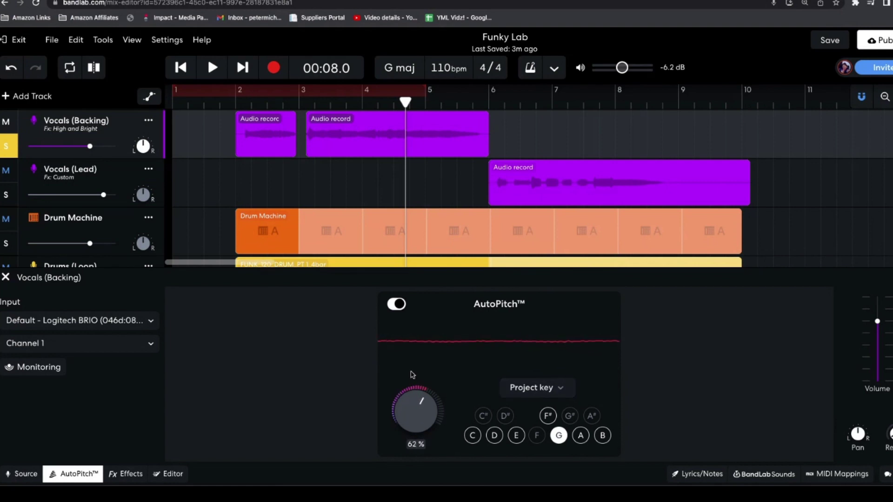
pyautogui.moveTo(403, 357); pyautogui.dragTo(403, 357)
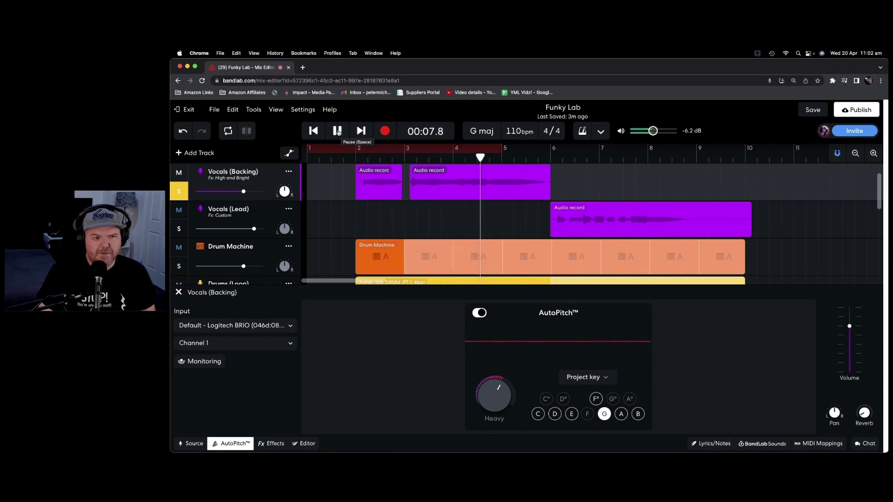
# Audition the backing vocals from just before bar 2 and readjust the AutoPitch strength to 4%
pyautogui.click(338, 132)
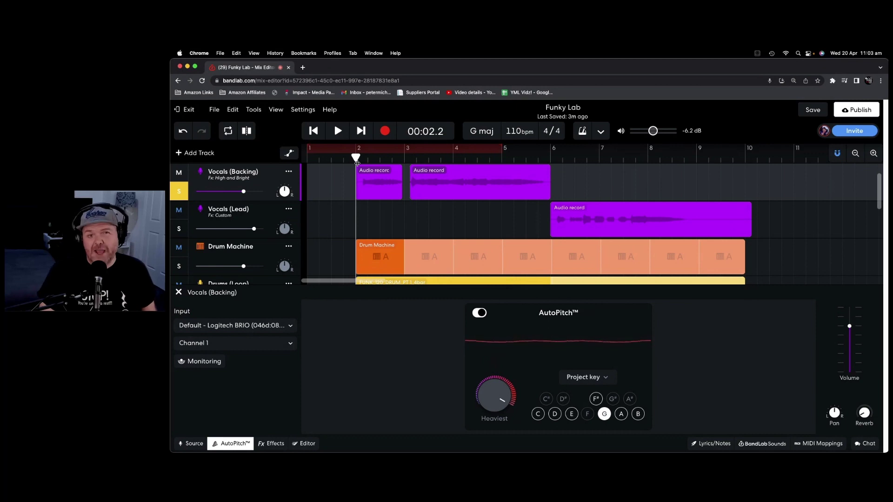
pyautogui.click(338, 132)
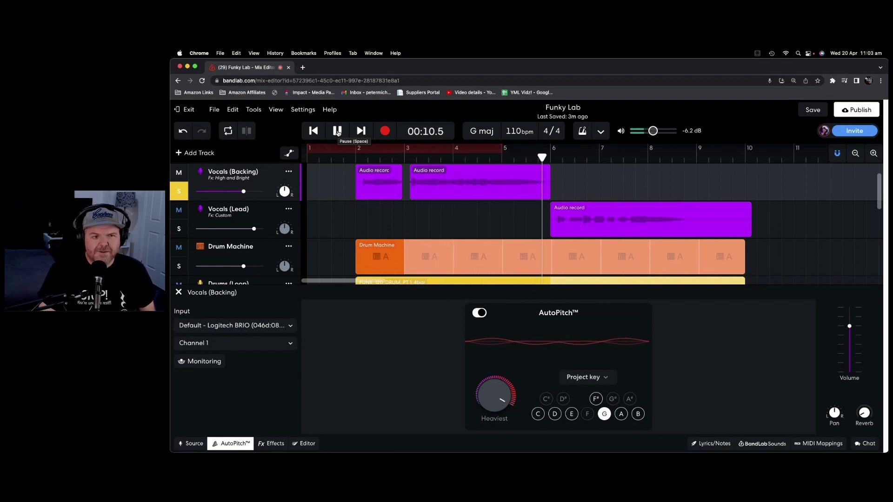
pyautogui.click(338, 131)
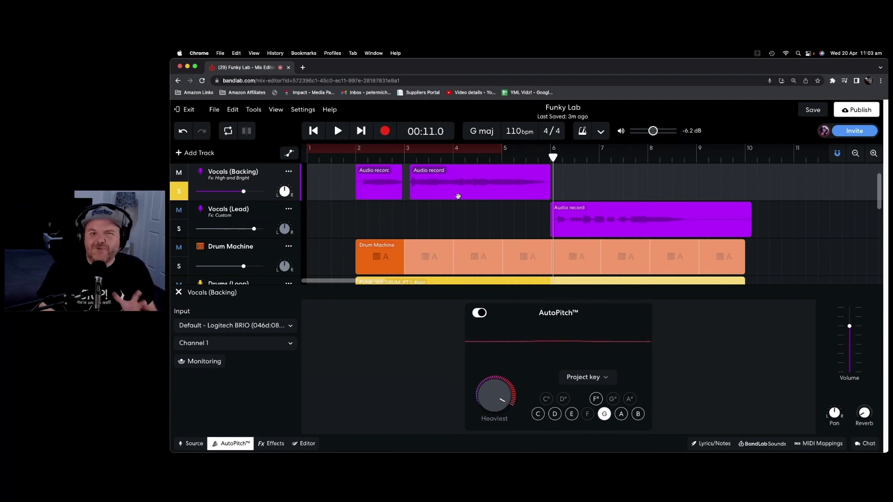
pyautogui.moveTo(554, 158); pyautogui.dragTo(355, 157)
pyautogui.moveTo(491, 393)
pyautogui.mouseDown()
pyautogui.moveTo(489, 400)
pyautogui.moveTo(487, 384)
pyautogui.moveTo(494, 399)
pyautogui.mouseUp()
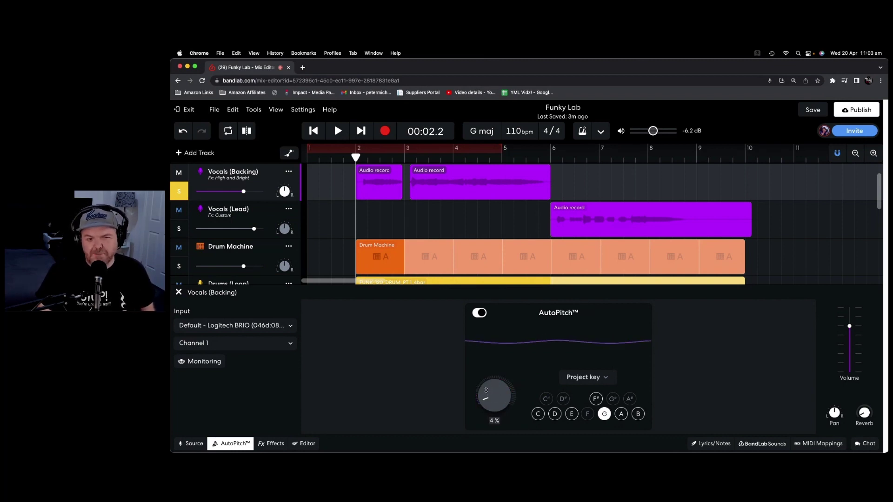